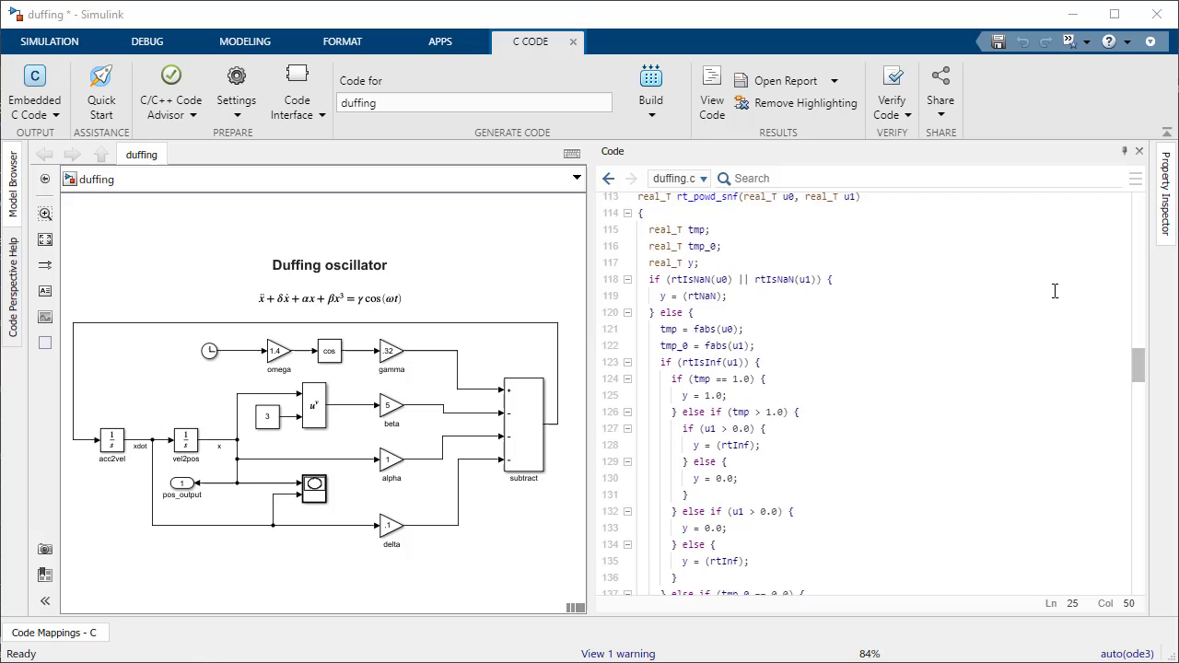
Scroll down through the generated duffing.c code
scroll(1054, 291, "down", 9)
scroll(1055, 287, "down", 6)
scroll(1054, 283, "down", 2)
scroll(1052, 278, "down", 10)
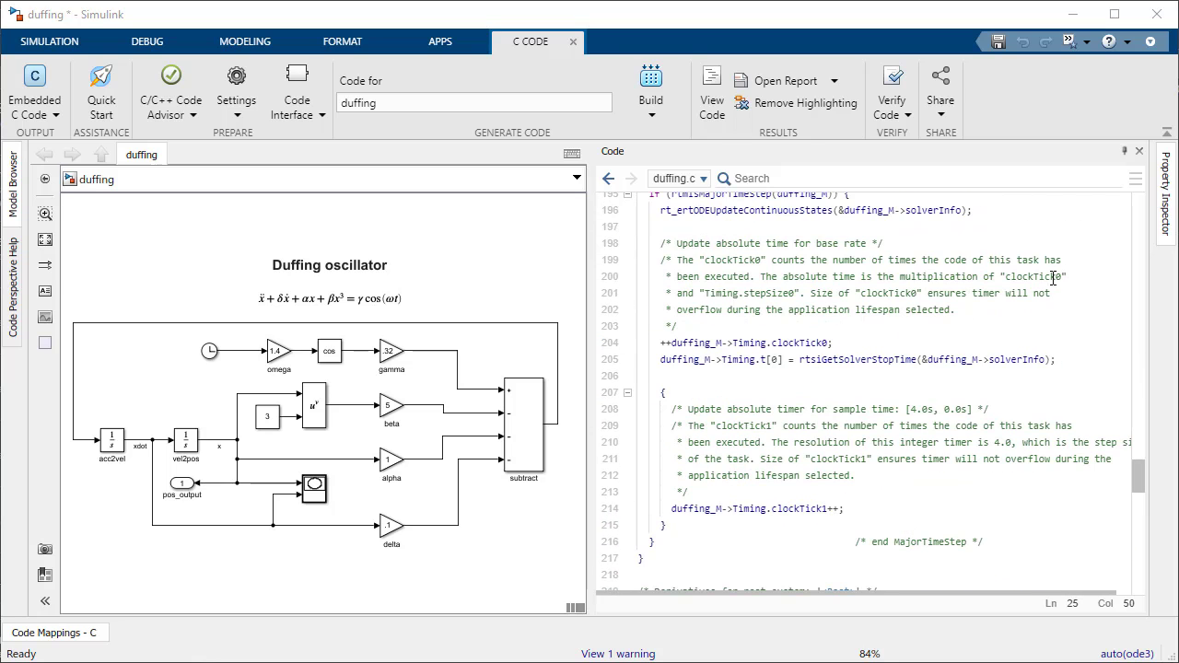
Switch the Code view to duffing_private.h and scroll through it
left_click(677, 177)
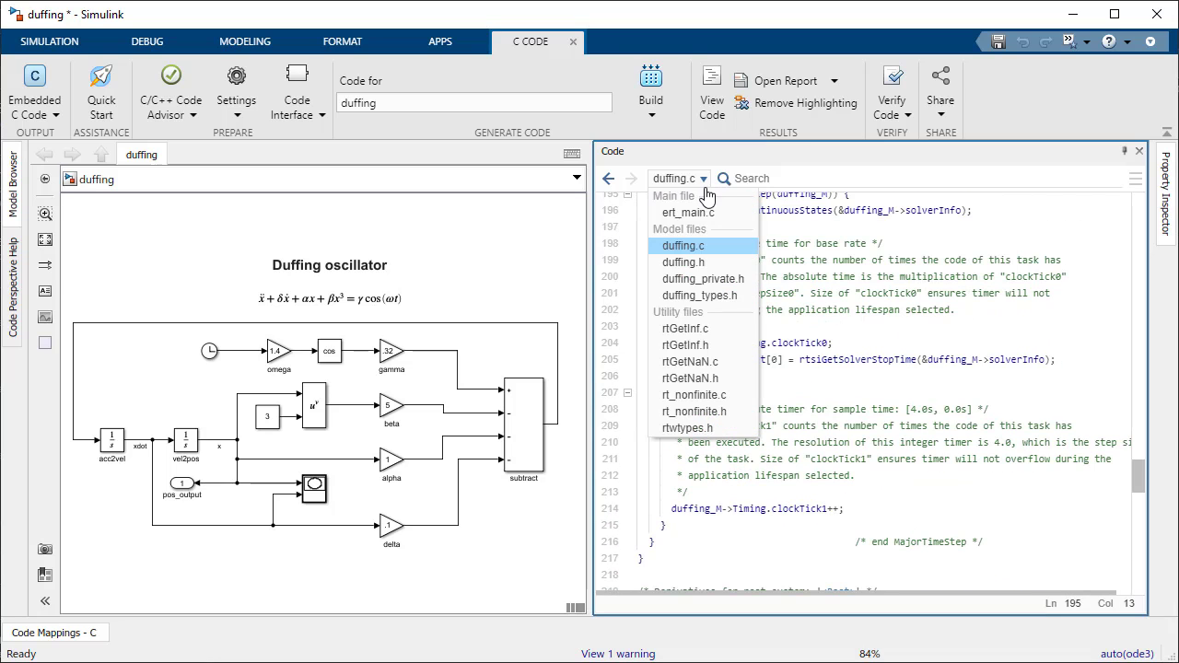
left_click(711, 279)
scroll(711, 288, "down", 10)
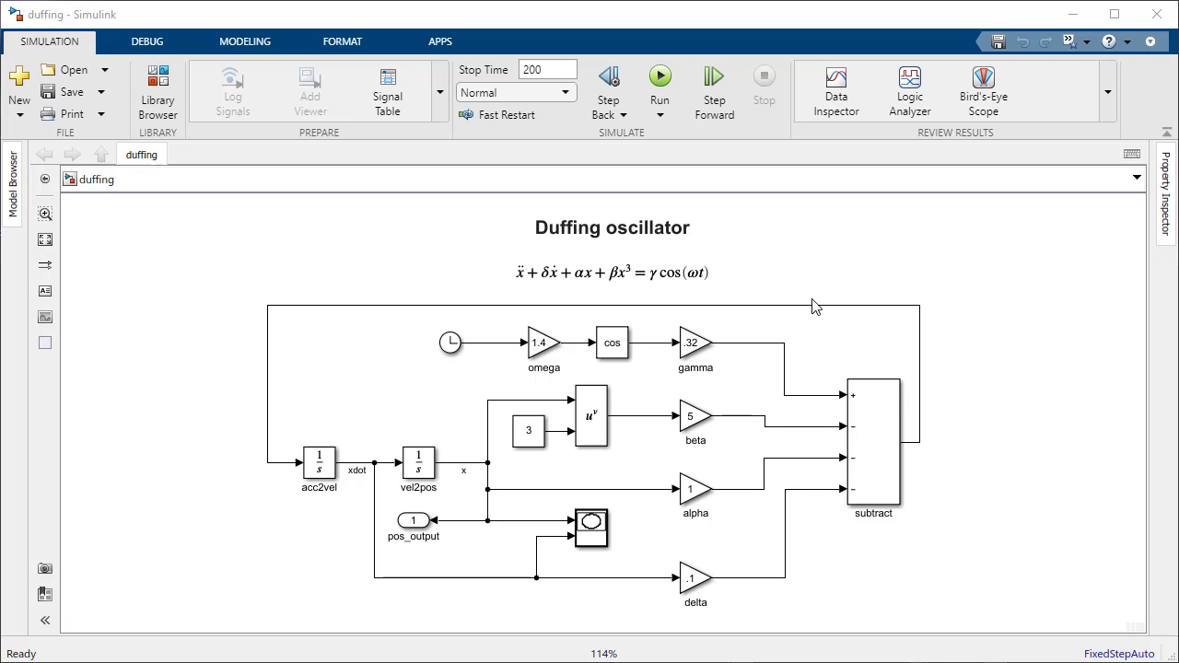
Launch Embedded Coder from the Apps gallery and build the duffing model's C code
left_click(440, 41)
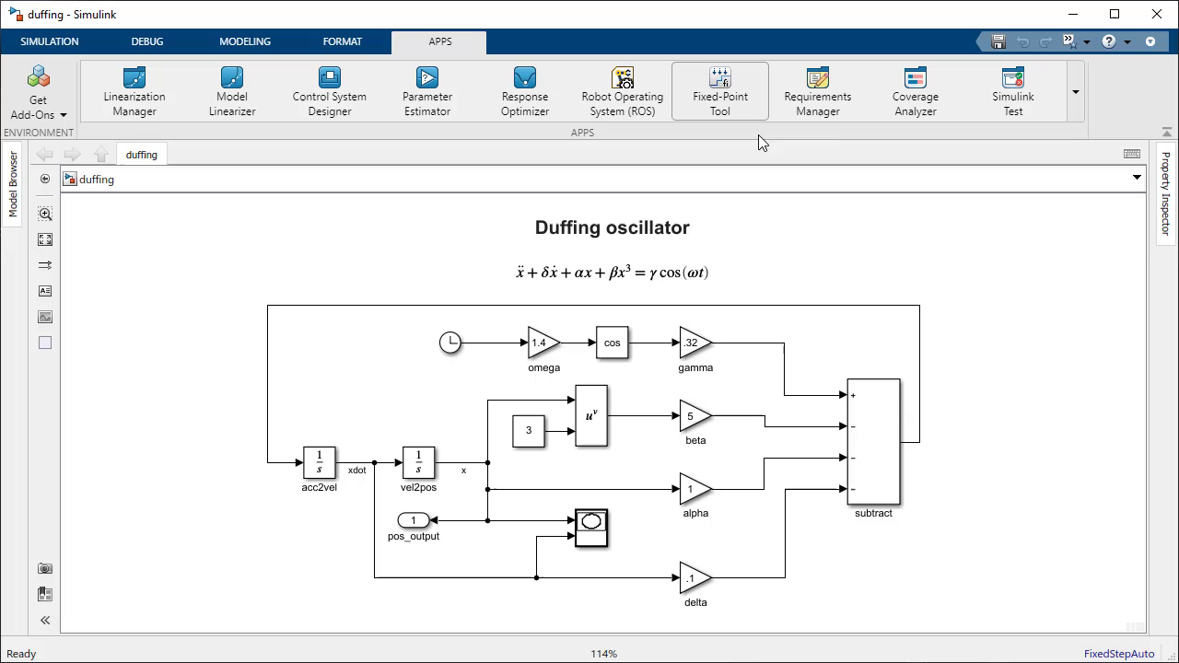
left_click(1071, 88)
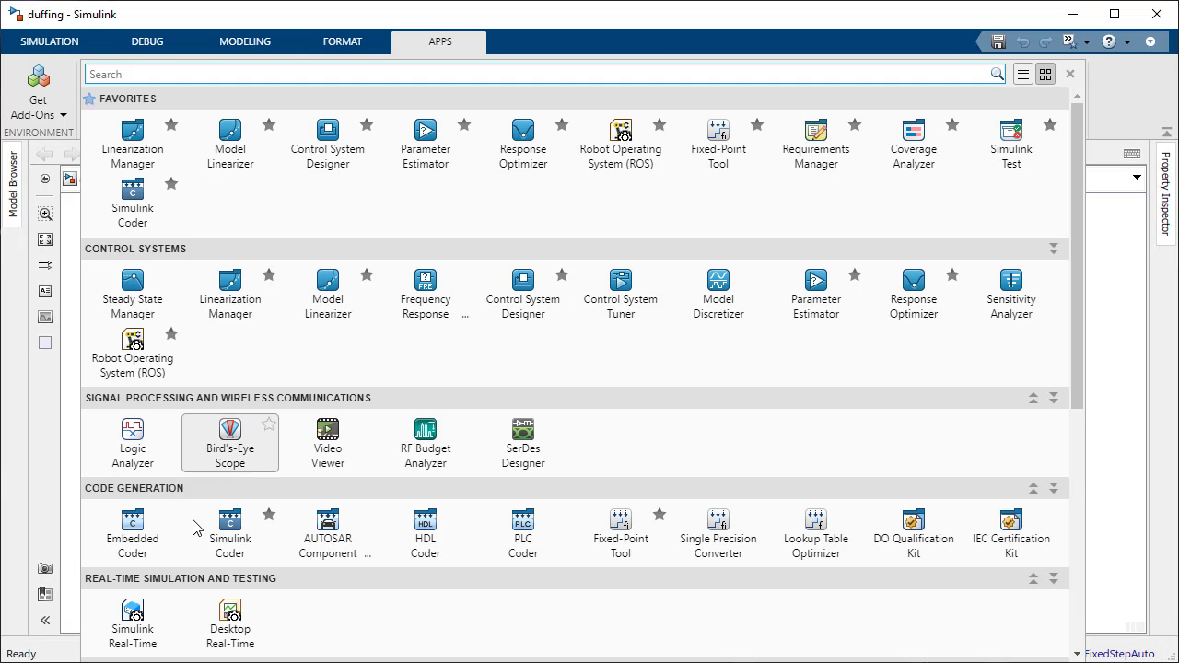
left_click(138, 525)
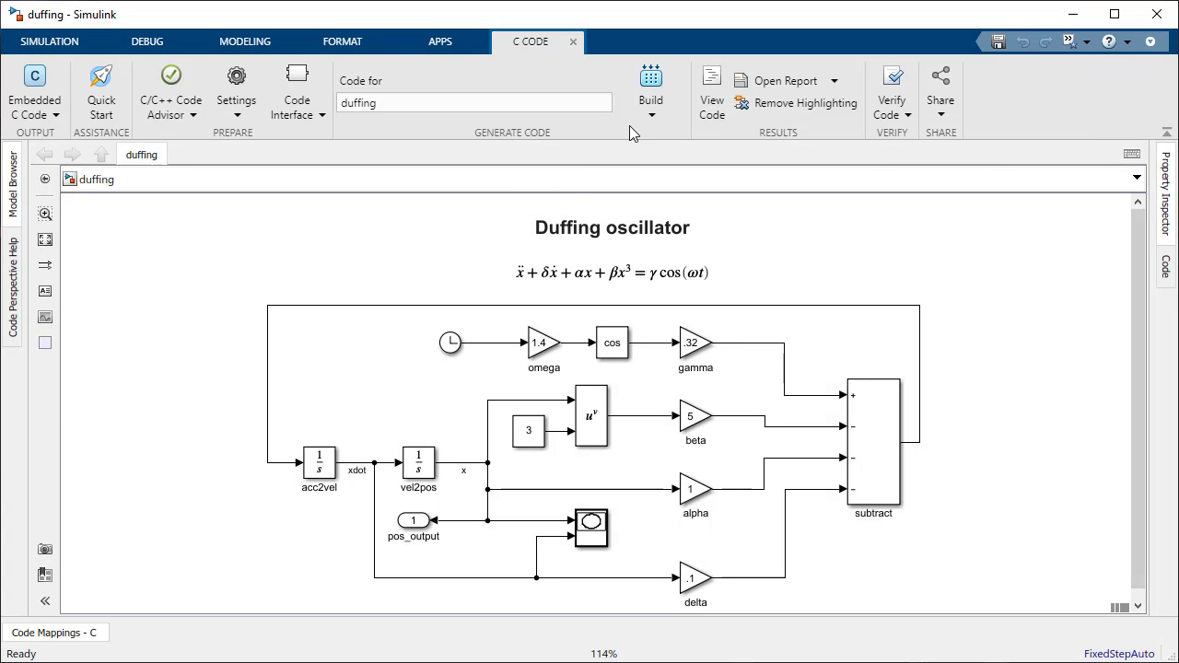
left_click(658, 81)
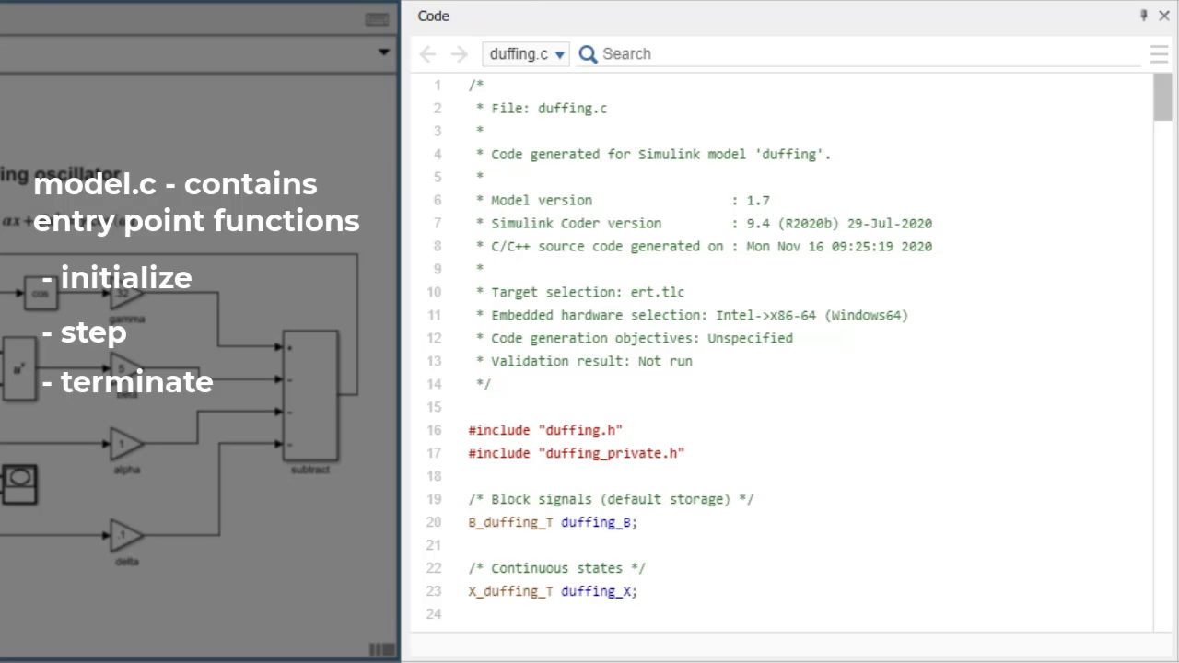
Scroll duffing.c past rt_powd_snf to the duffing_step subtract expression near line 184
left_click_drag(1163, 101, 1162, 293)
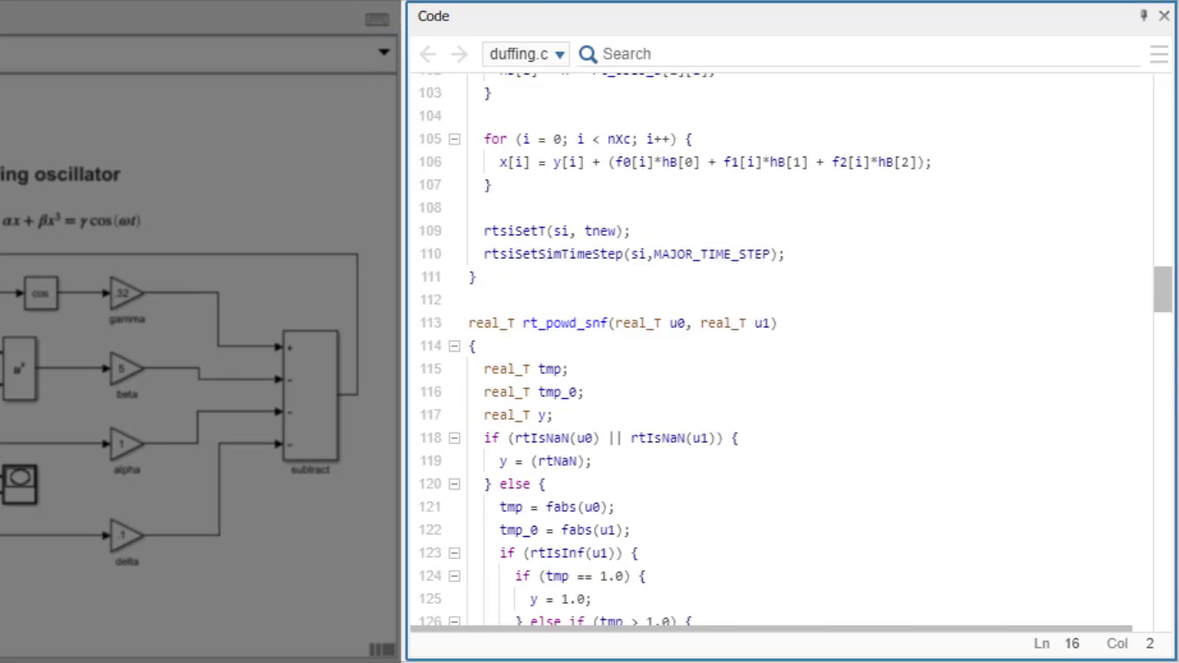
scroll(783, 350, "down", 10)
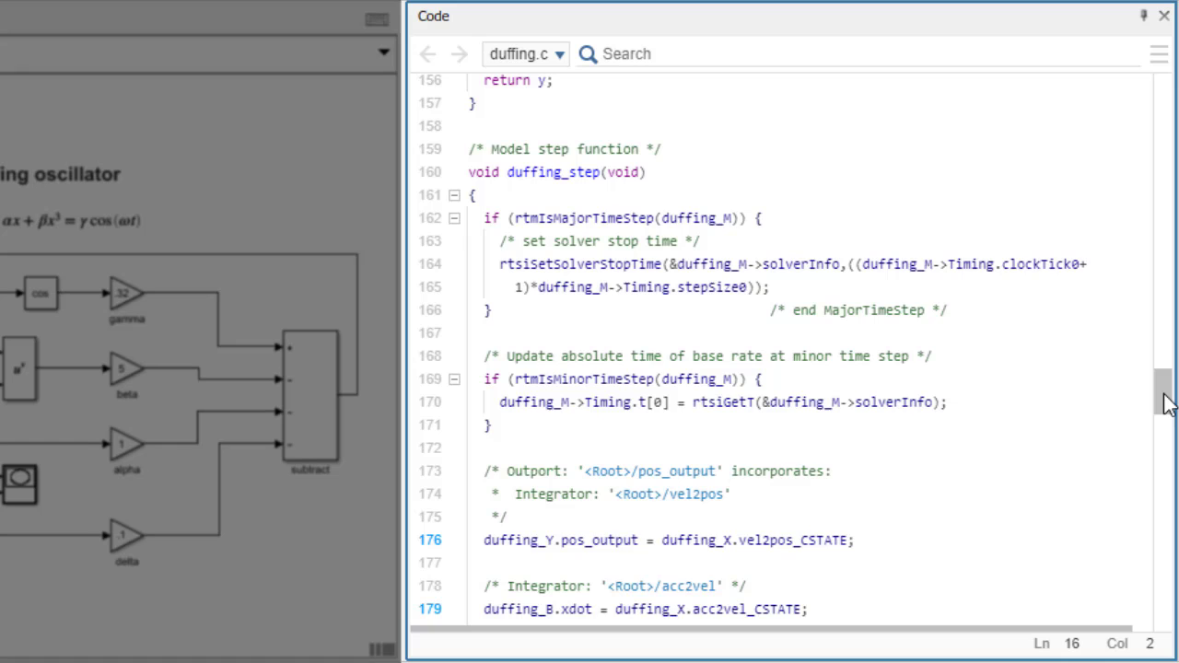
left_click_drag(1165, 403, 1168, 458)
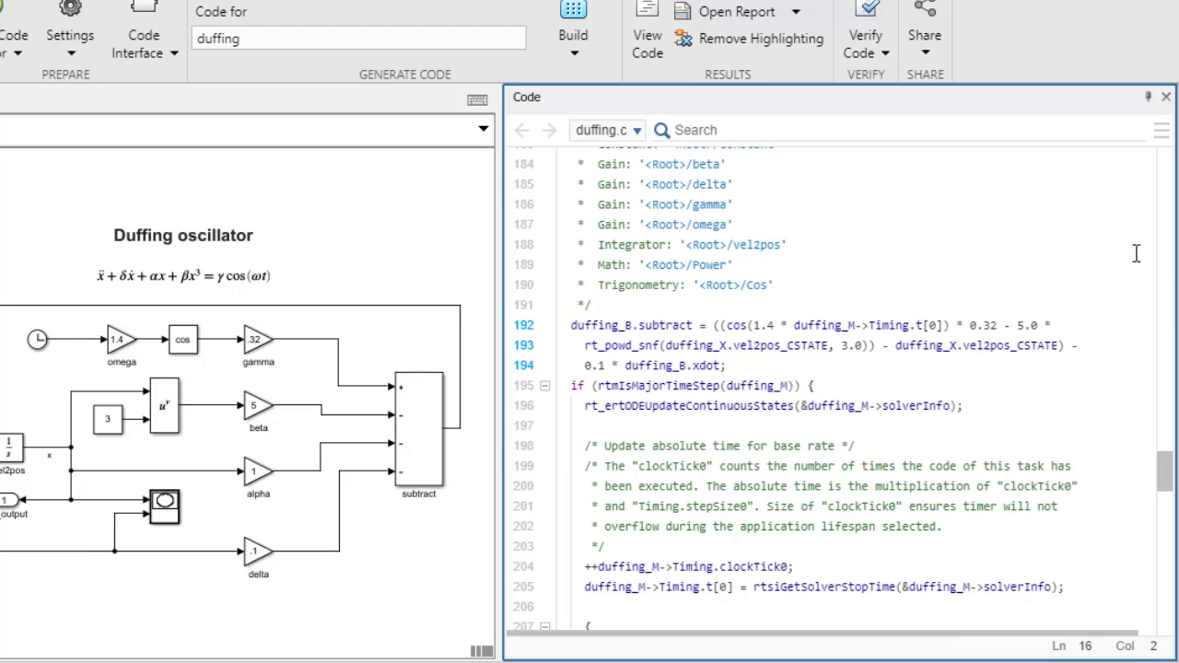
left_click(672, 325)
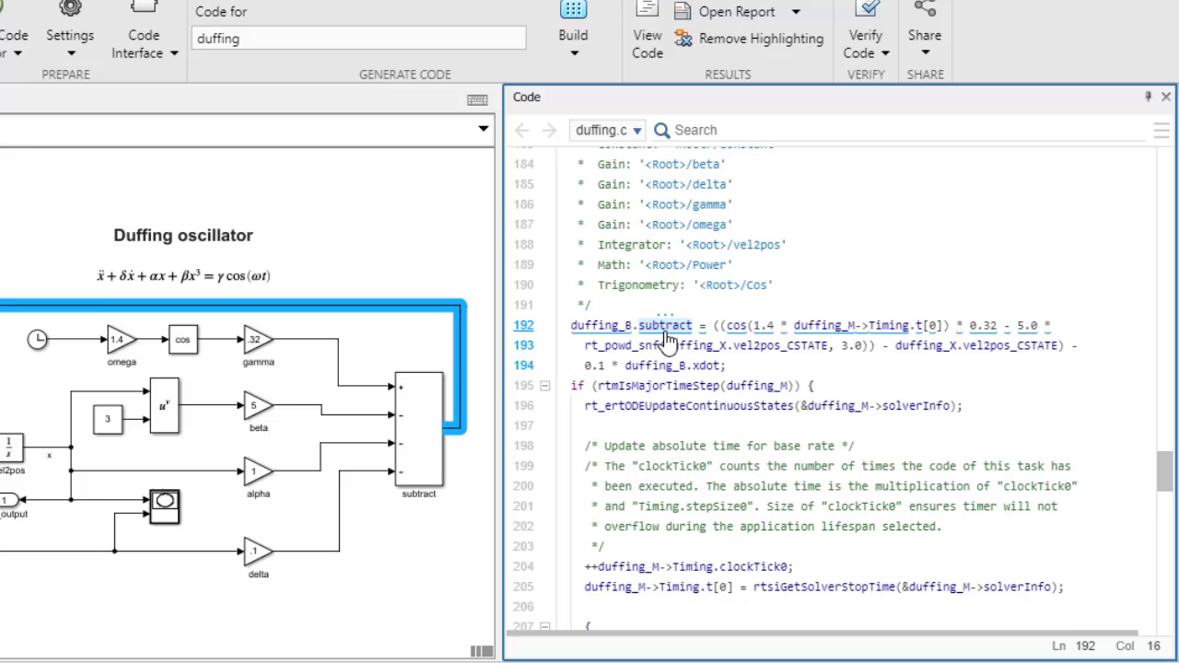
left_click(575, 284)
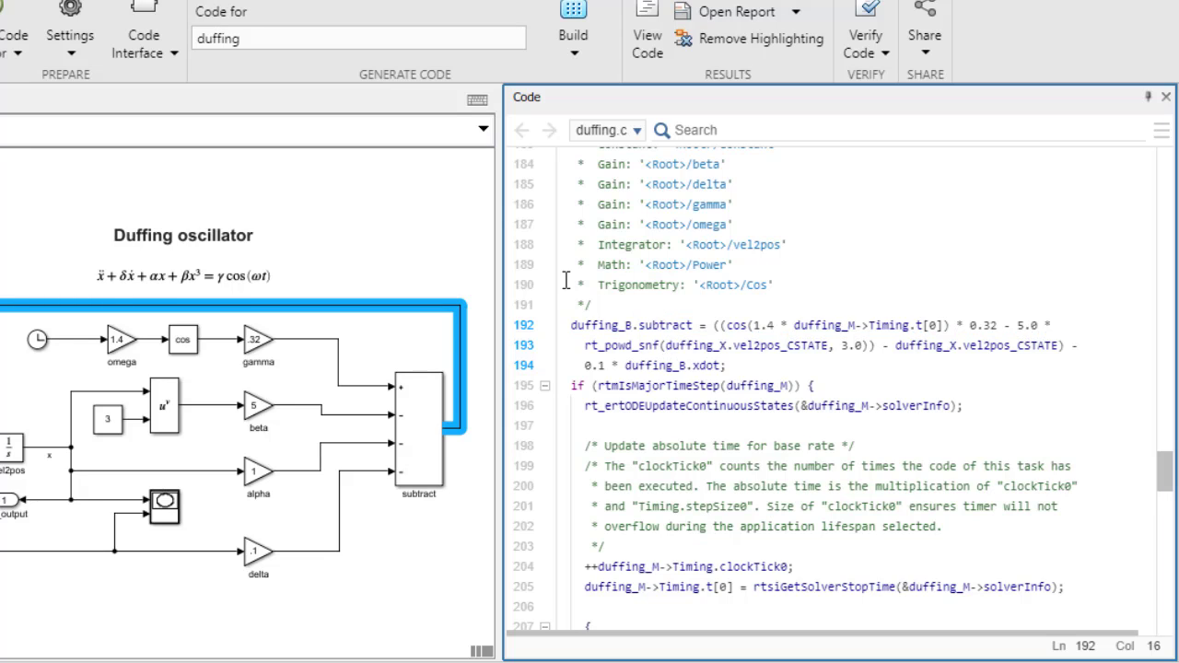
left_click(462, 348)
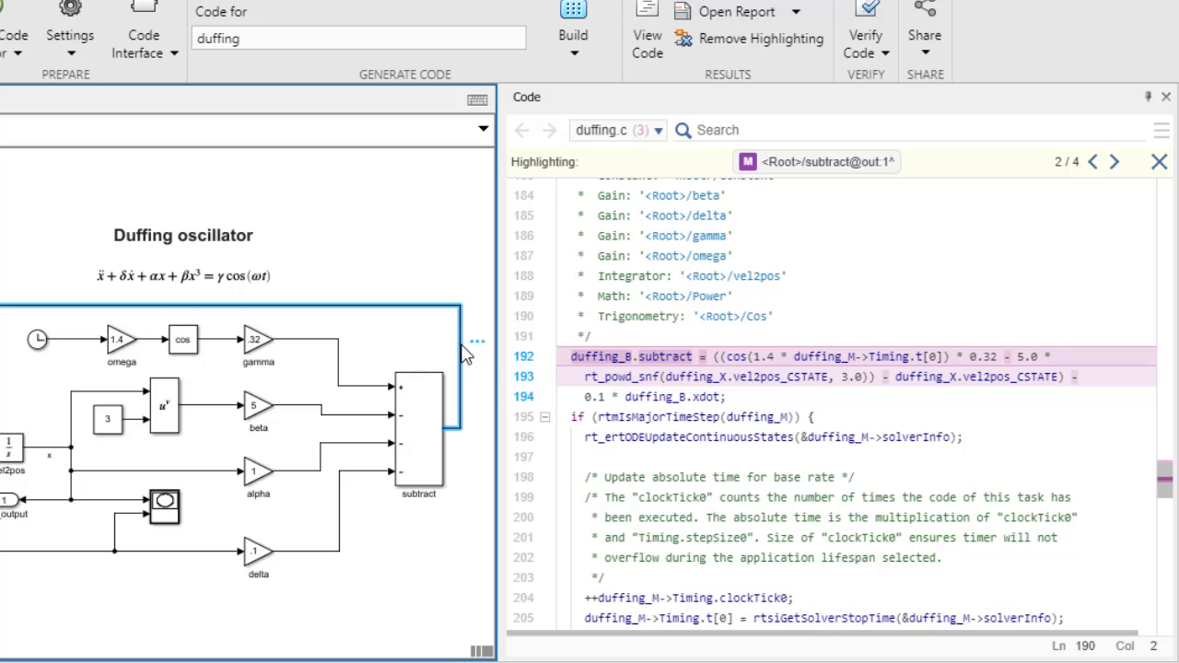
left_click(478, 513)
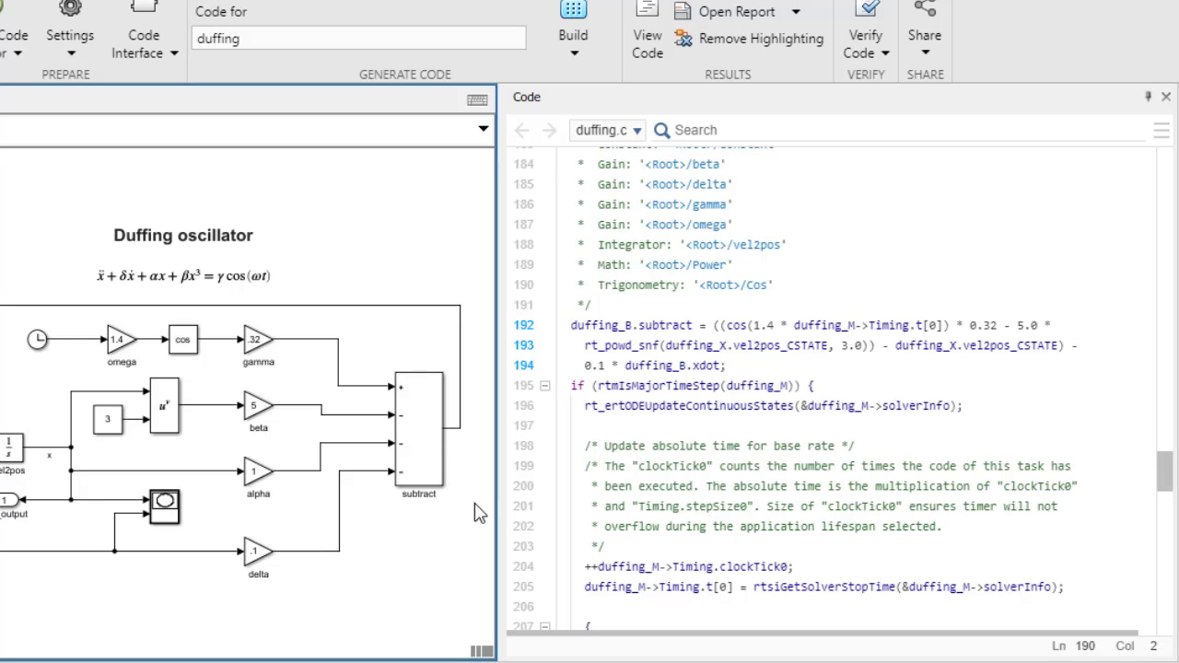
left_click(721, 293)
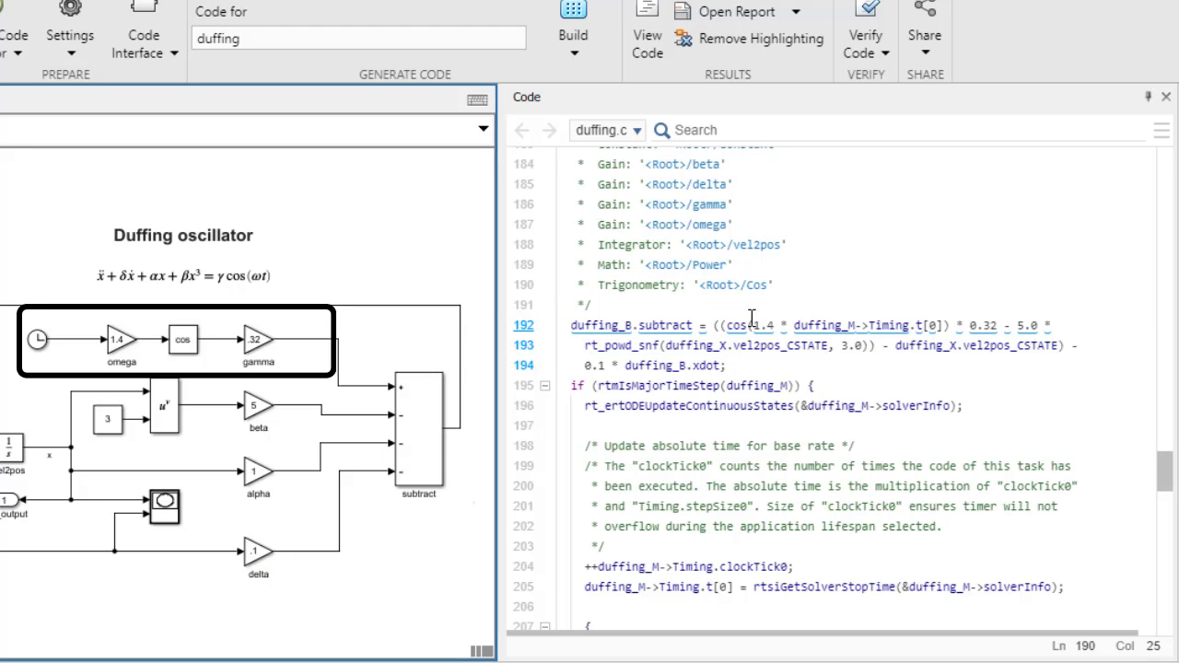
left_click(752, 324)
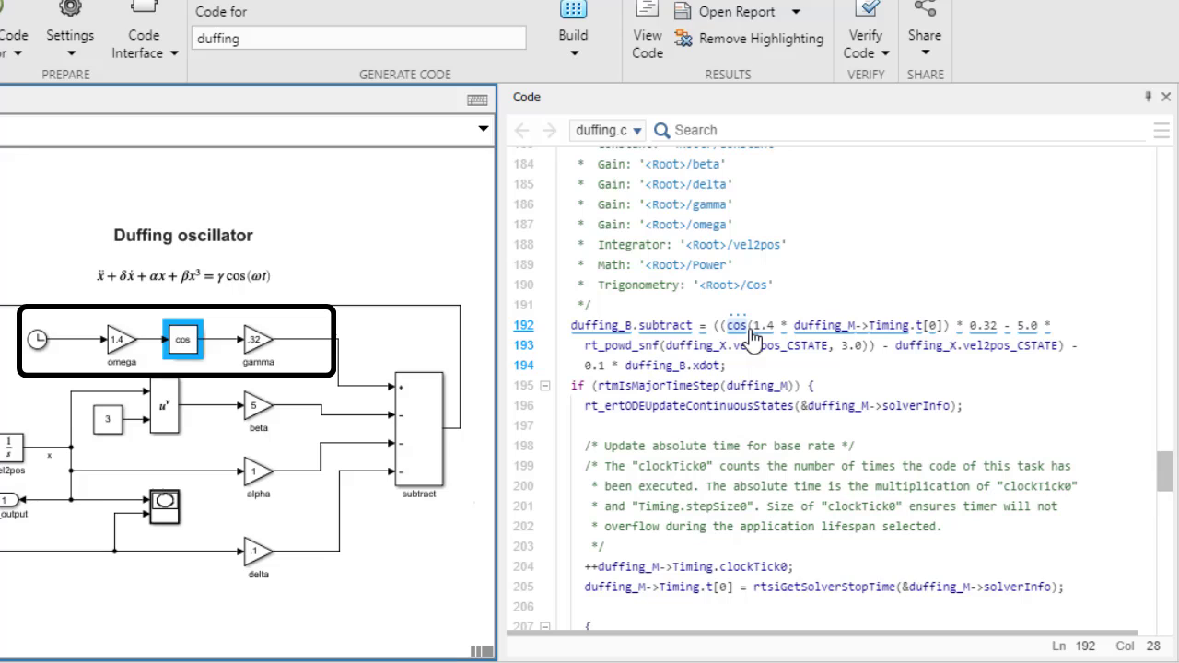
left_click(760, 325)
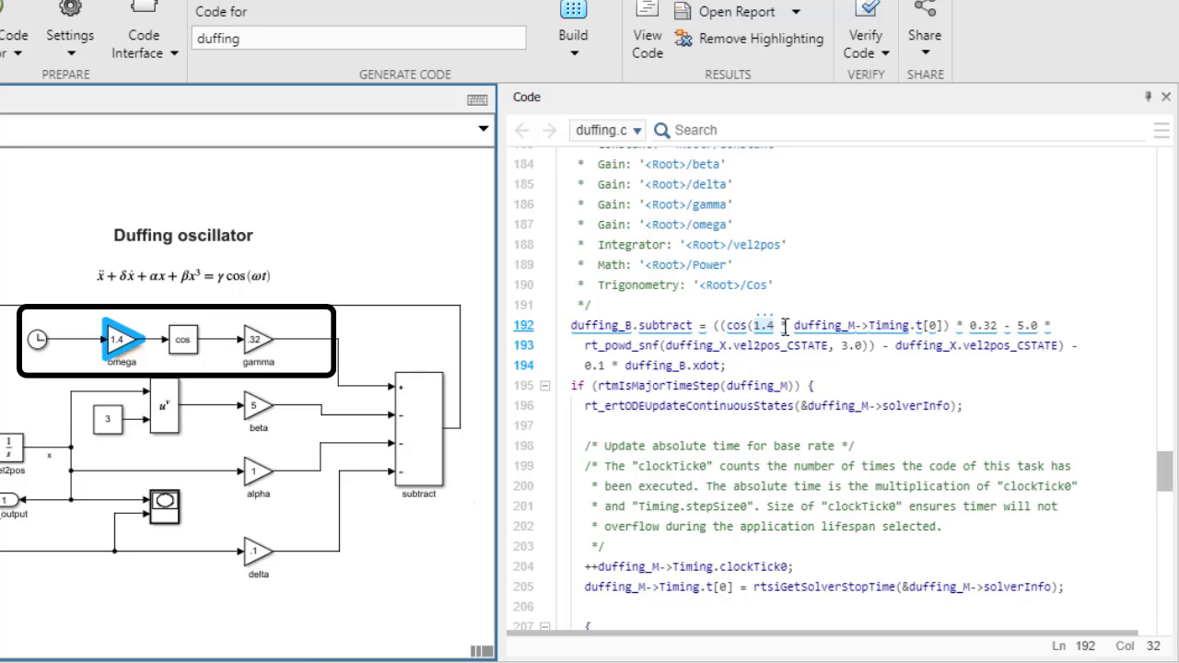
left_click(818, 328)
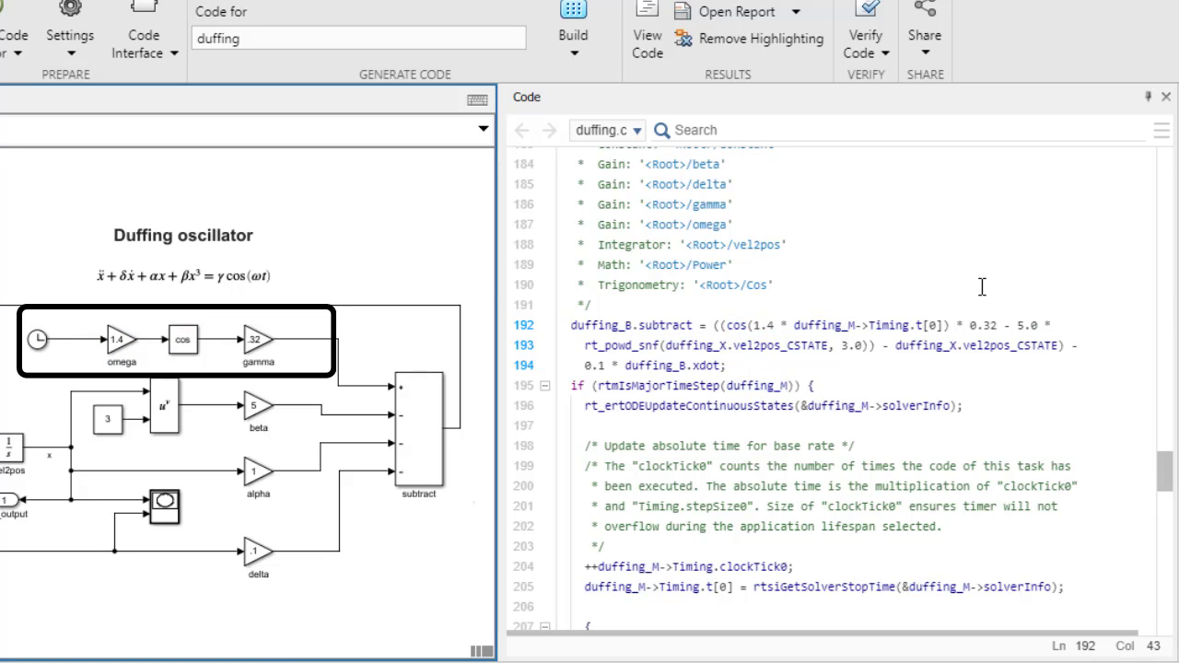
left_click(984, 329)
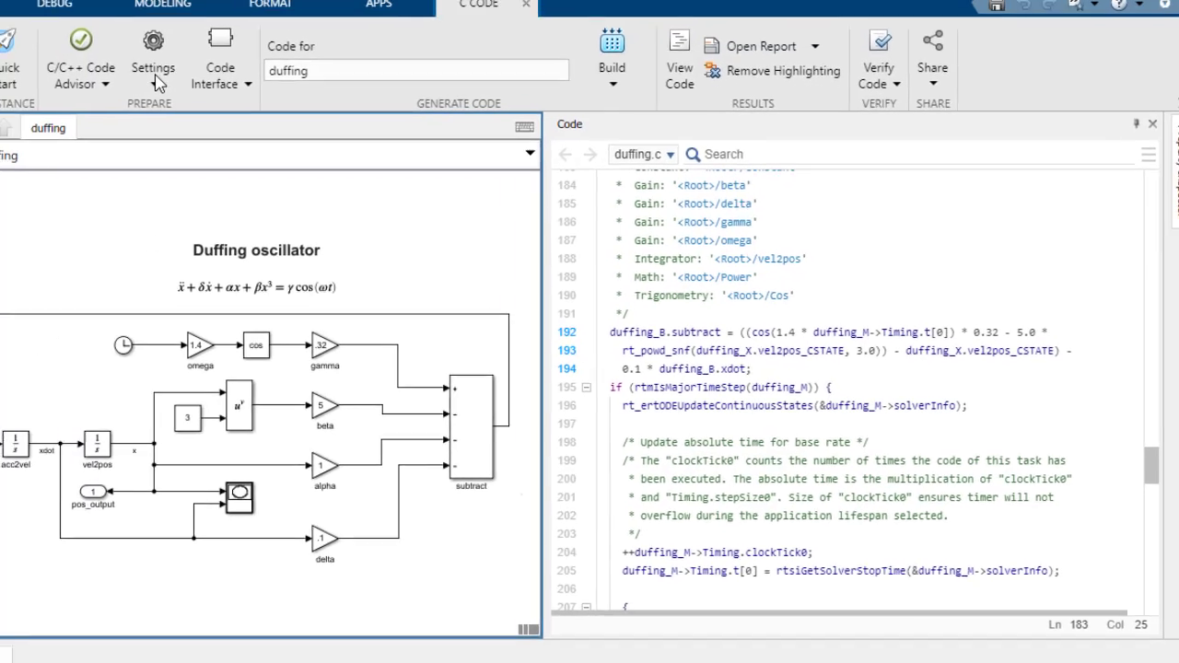
Enable custom optimizations, disable local block outputs, set default parameter behavior to Tunable, and apply
left_click(155, 78)
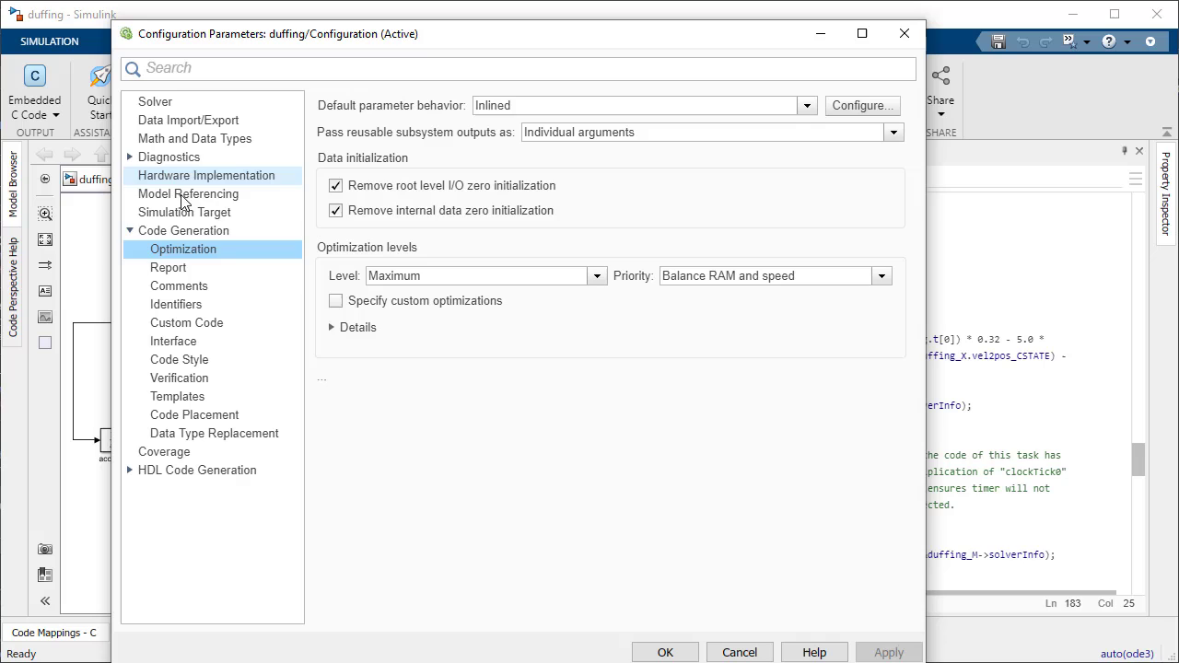
left_click(334, 328)
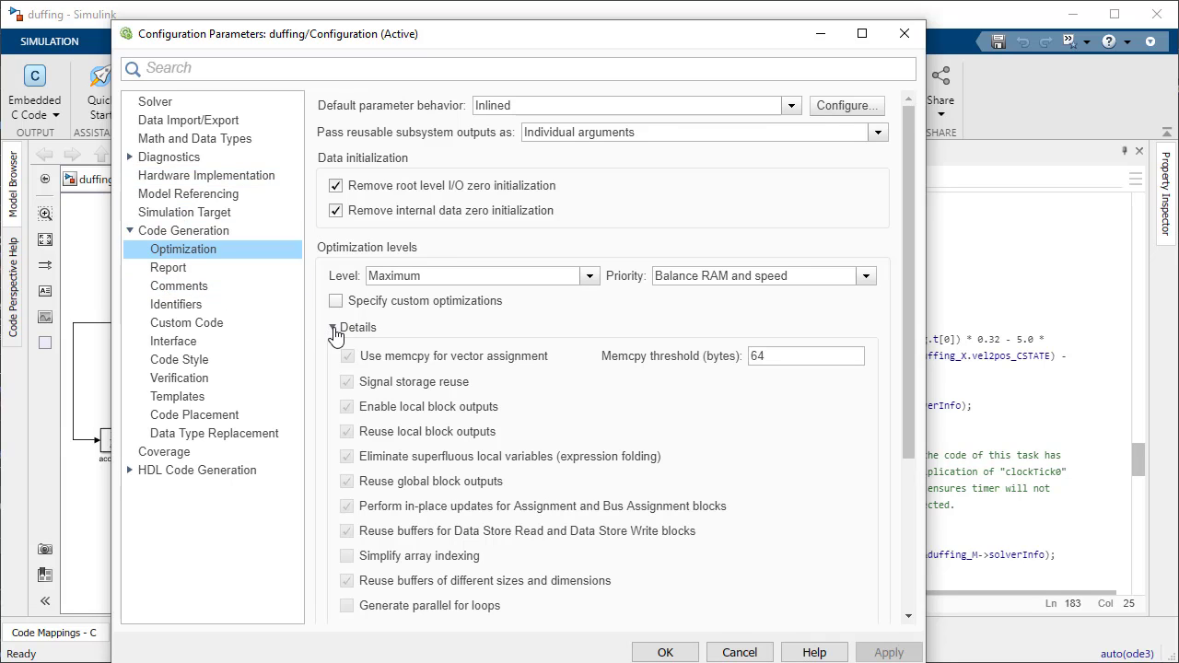
left_click(336, 300)
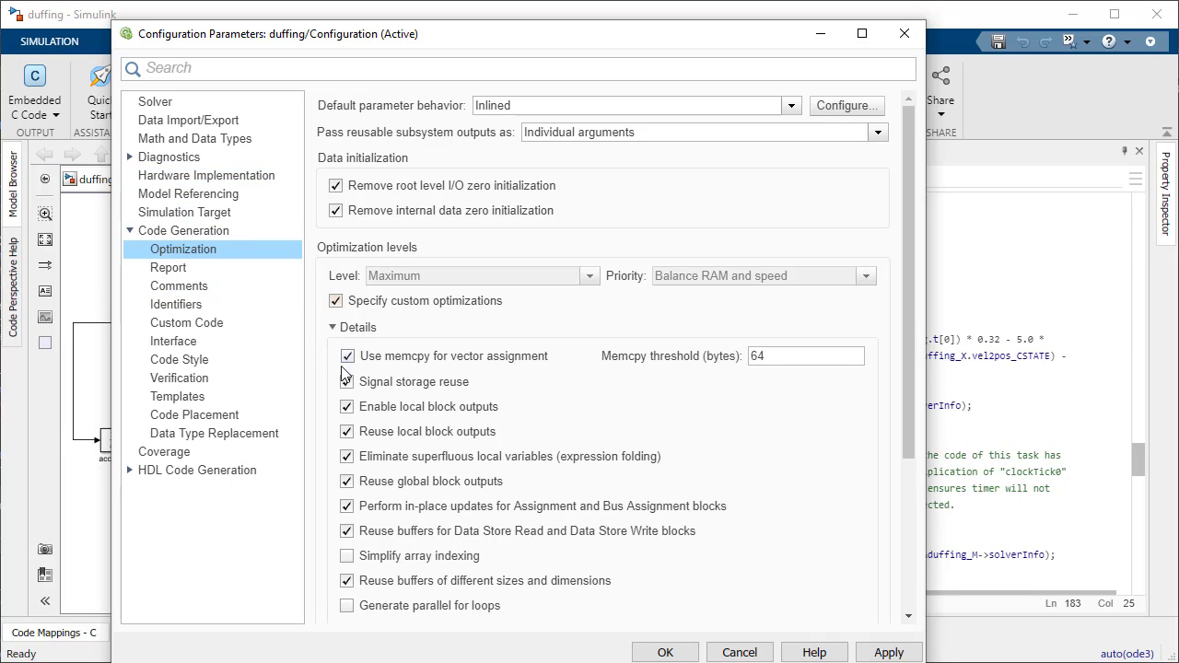
left_click(347, 406)
left_click(788, 107)
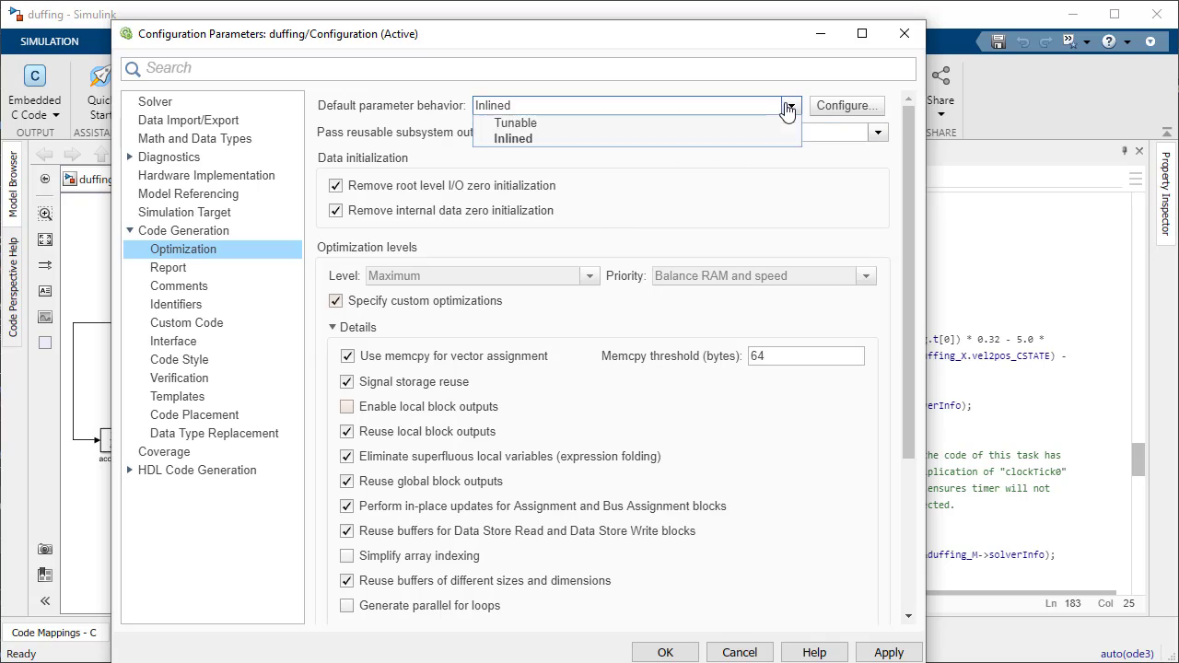
left_click(771, 123)
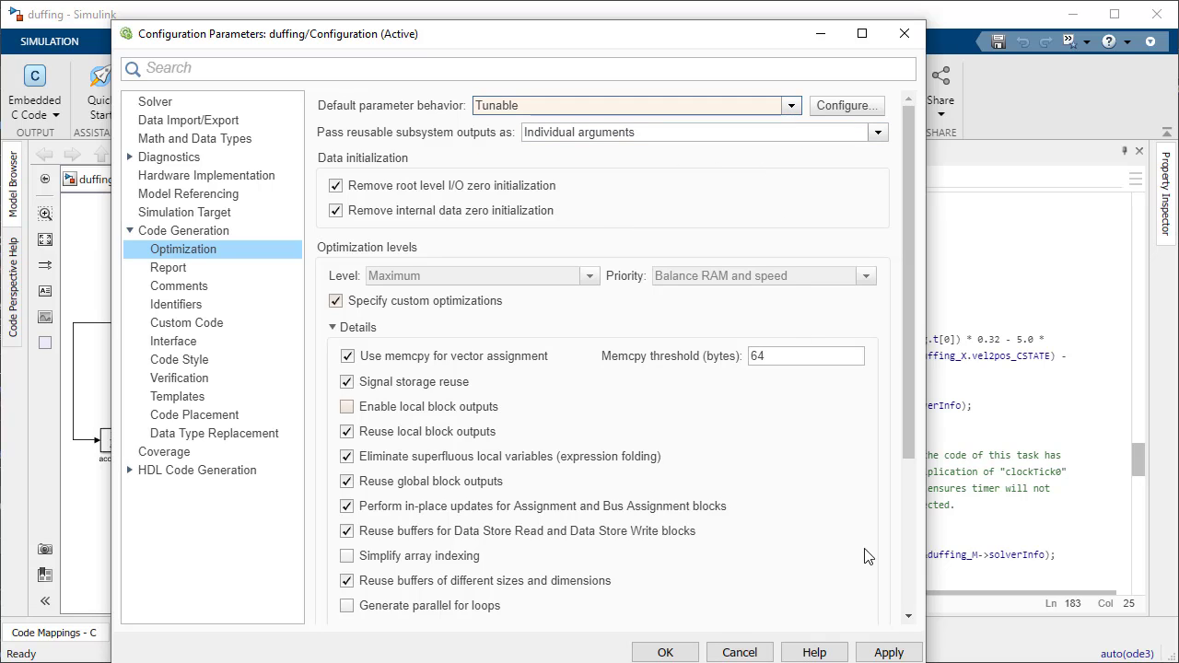
left_click(887, 652)
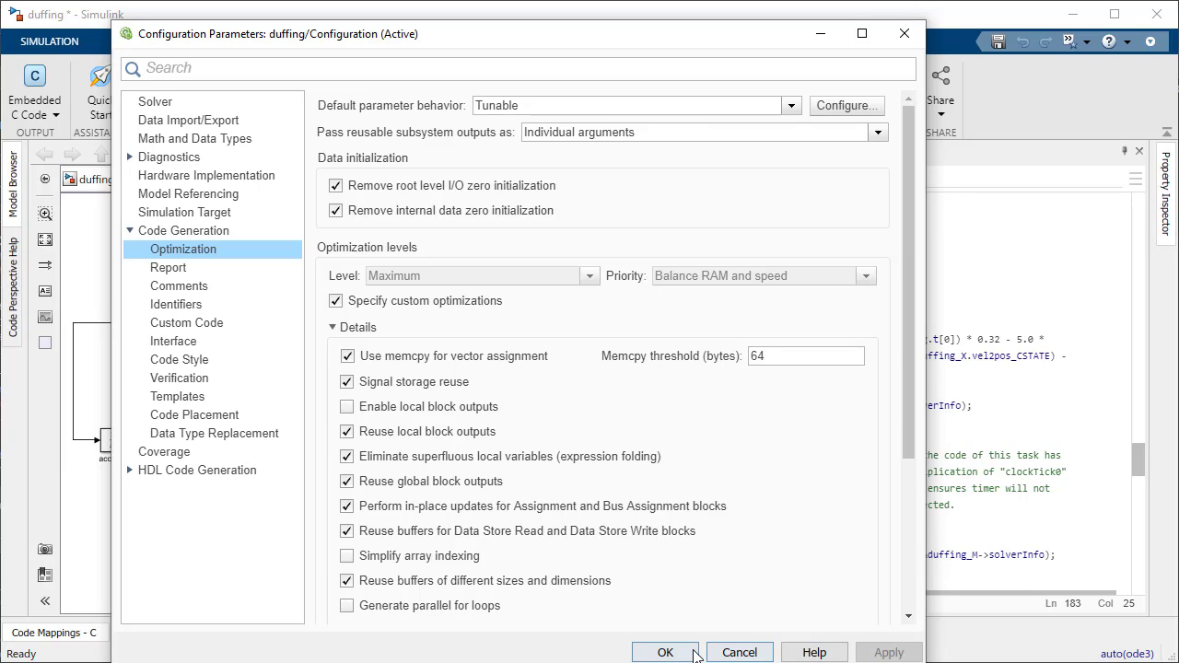
Confirm the settings, rebuild, and trace the subtract output signal to its code in duffing.c
left_click(694, 653)
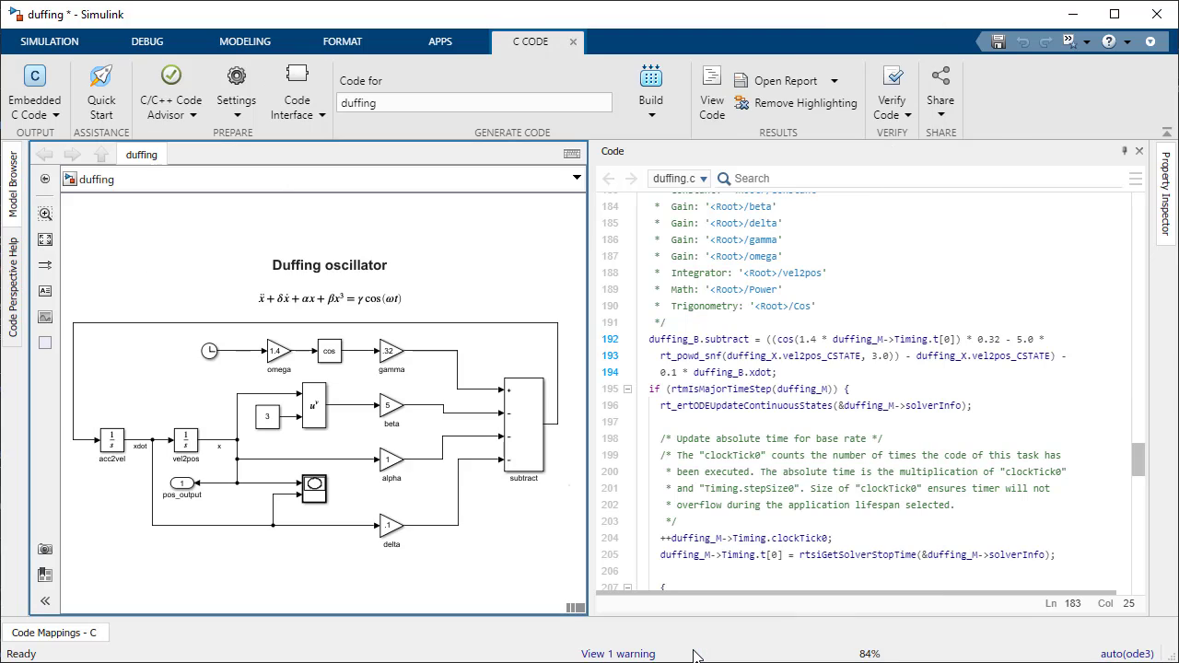
left_click(656, 75)
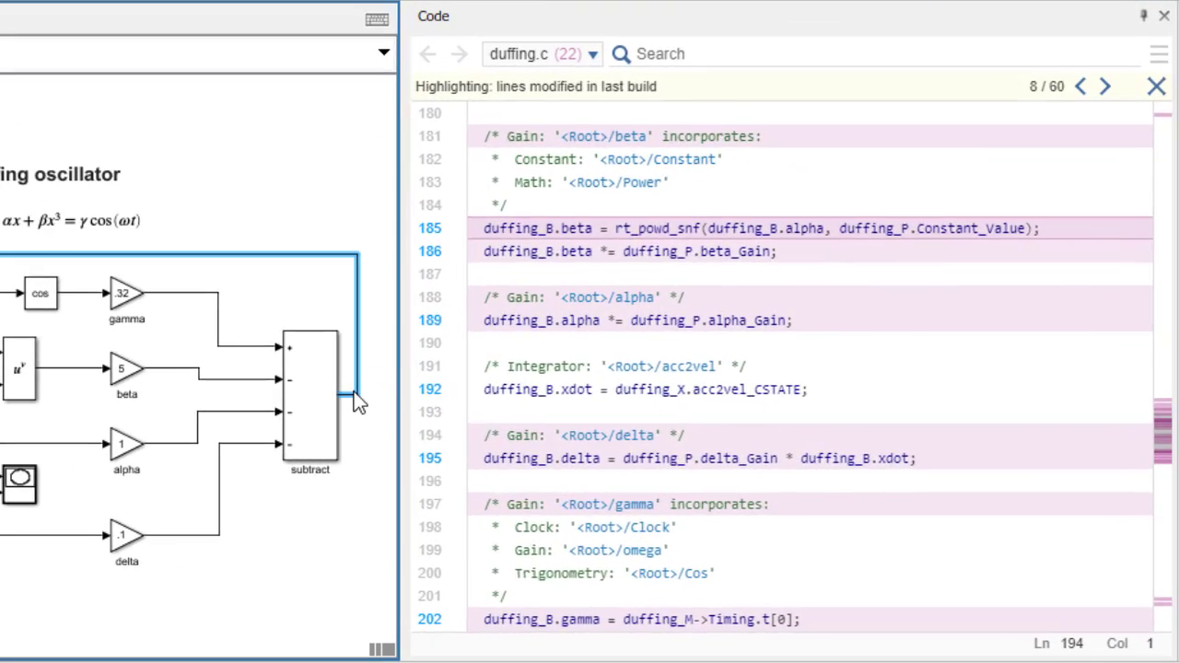
left_click(354, 394)
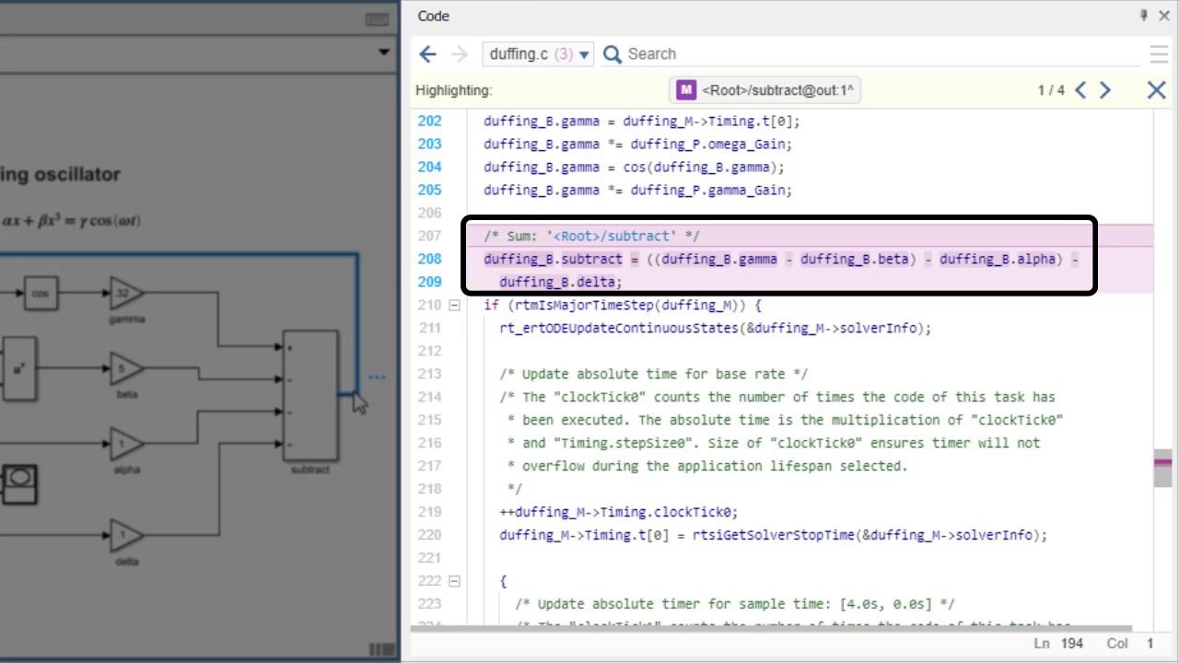
left_click(683, 379)
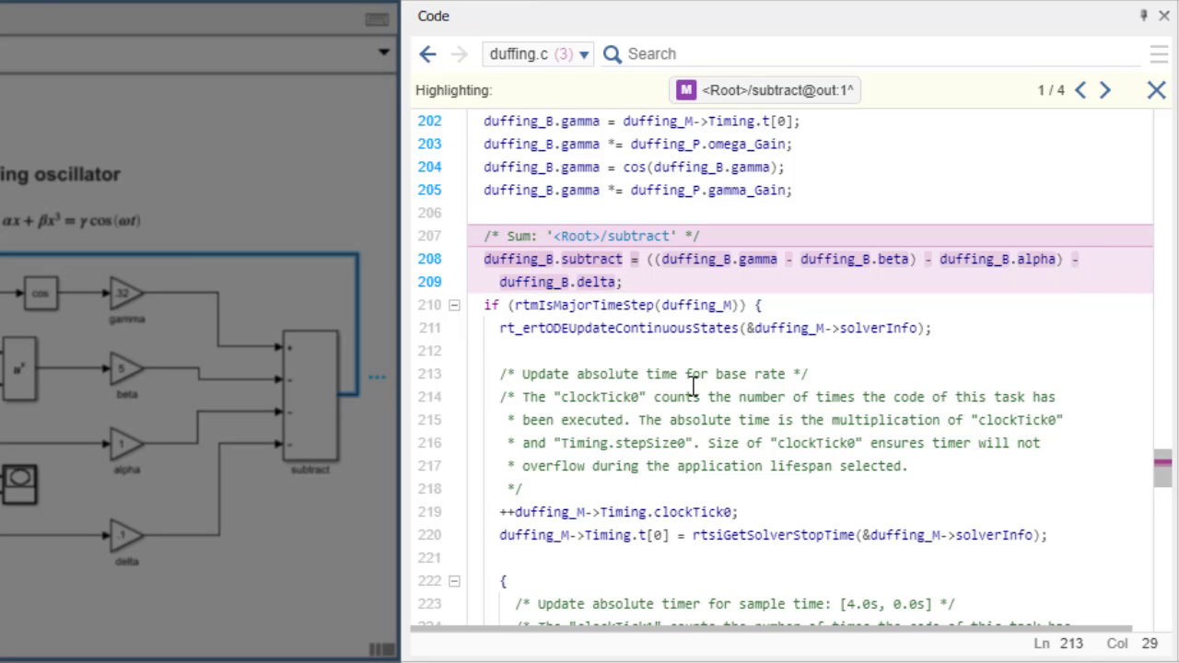
scroll(692, 386, "up", 4)
scroll(693, 387, "up", 2)
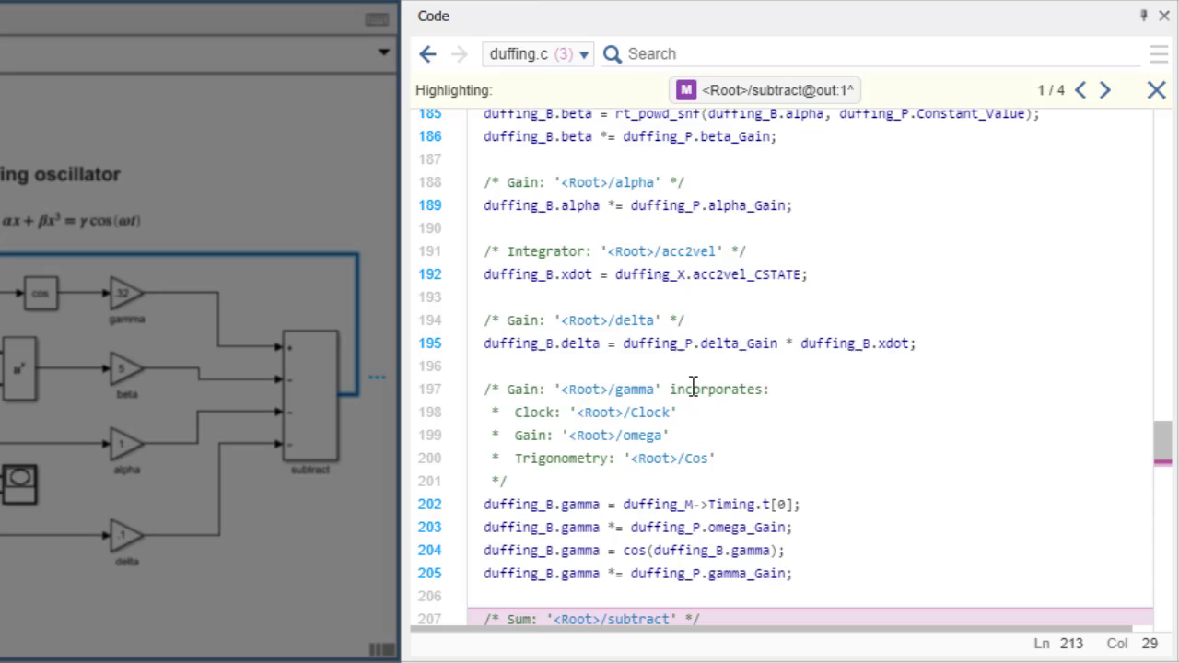
left_click(488, 504)
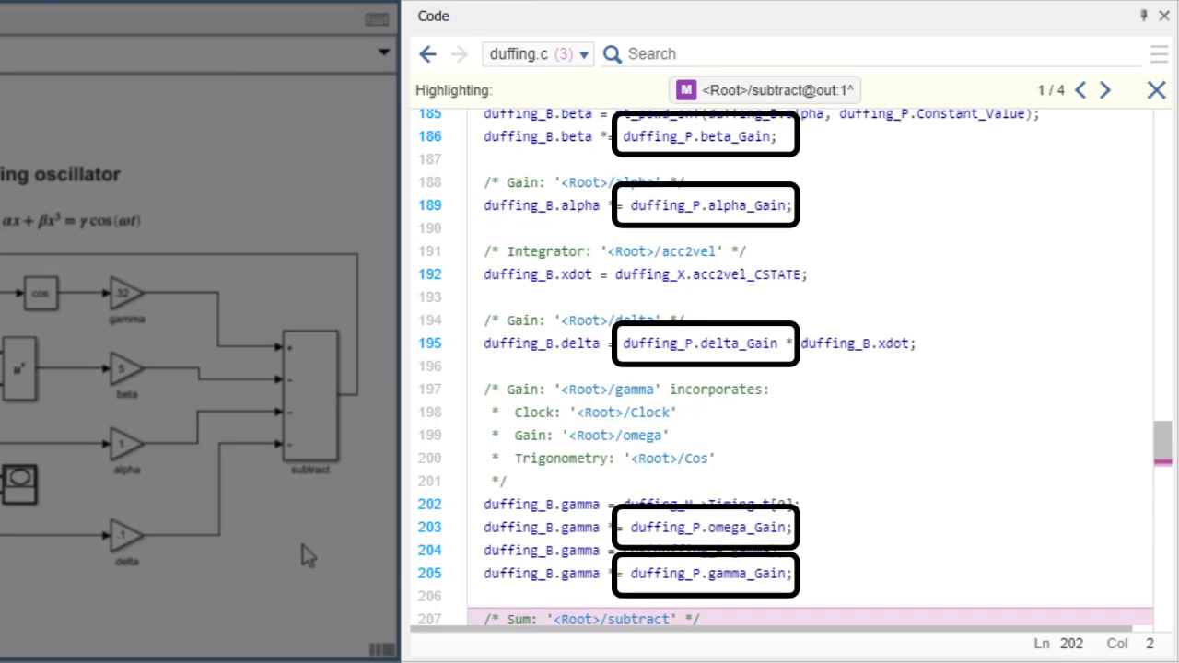
Clear the tracing highlights and read duffing.c down to the integrator initial conditions at its end
left_click(819, 504)
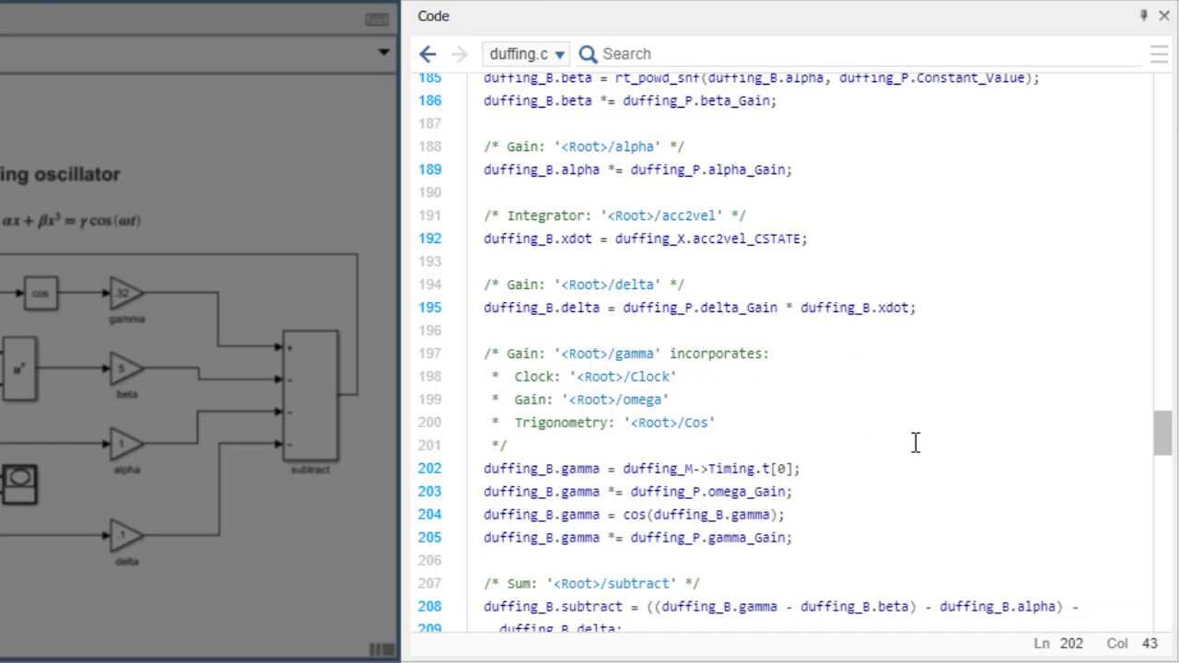
scroll(915, 443, "down", 3)
scroll(916, 443, "down", 3)
scroll(916, 443, "down", 5)
scroll(915, 443, "down", 5)
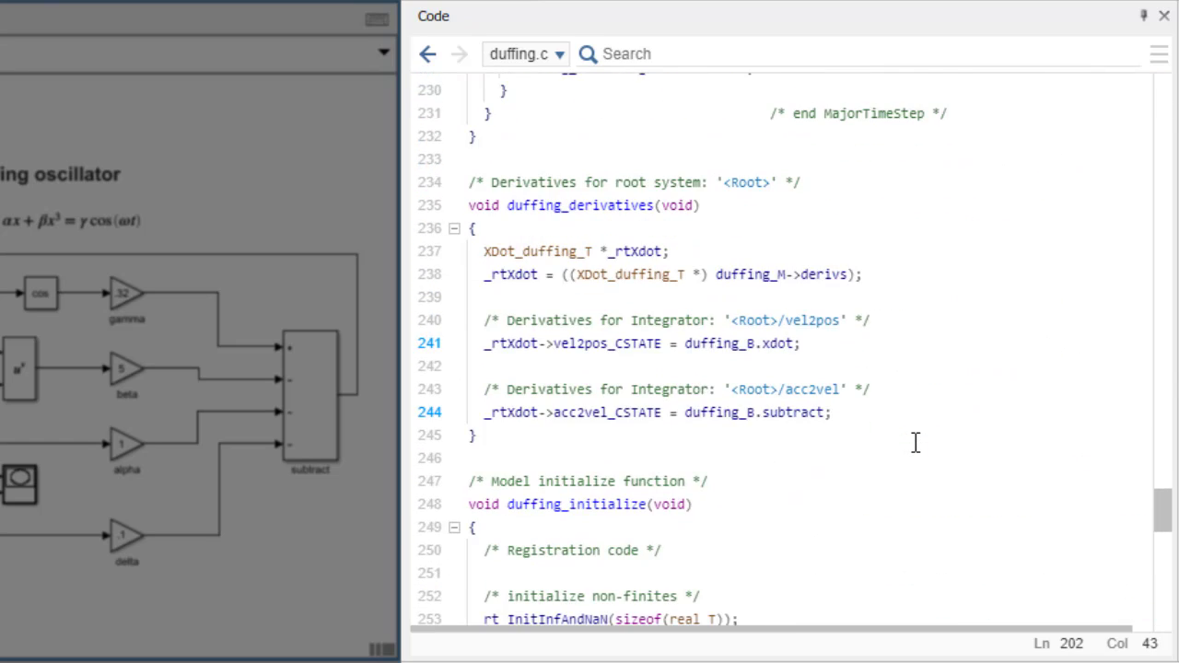
scroll(916, 443, "down", 4)
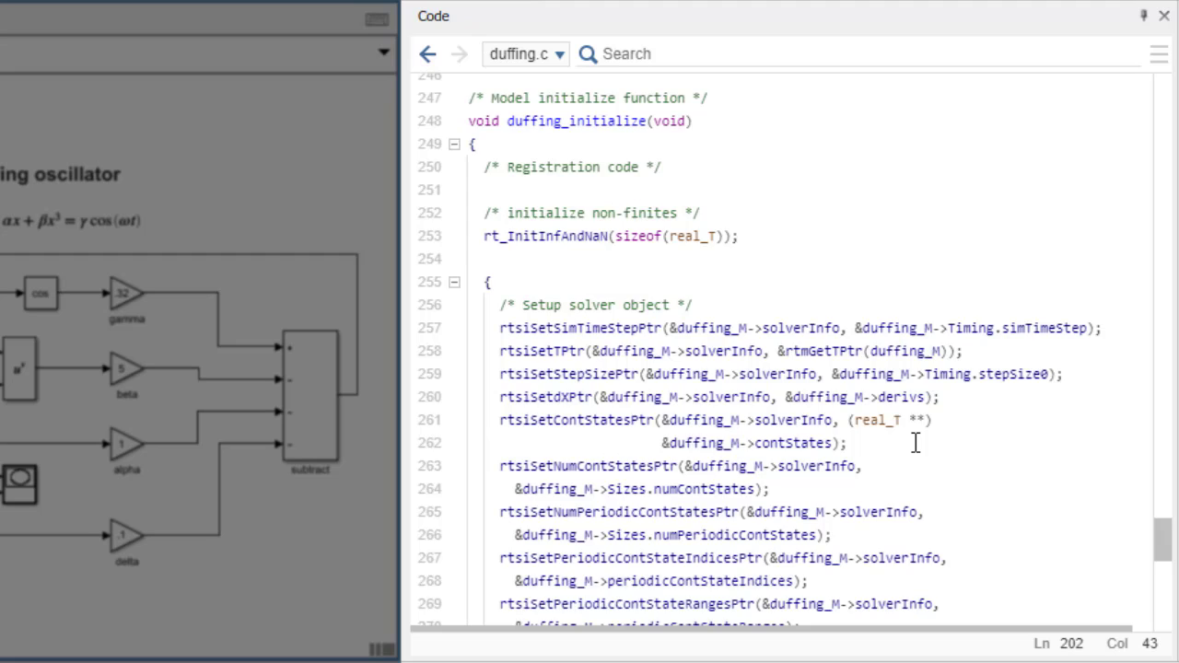
scroll(915, 443, "down", 5)
scroll(916, 443, "down", 6)
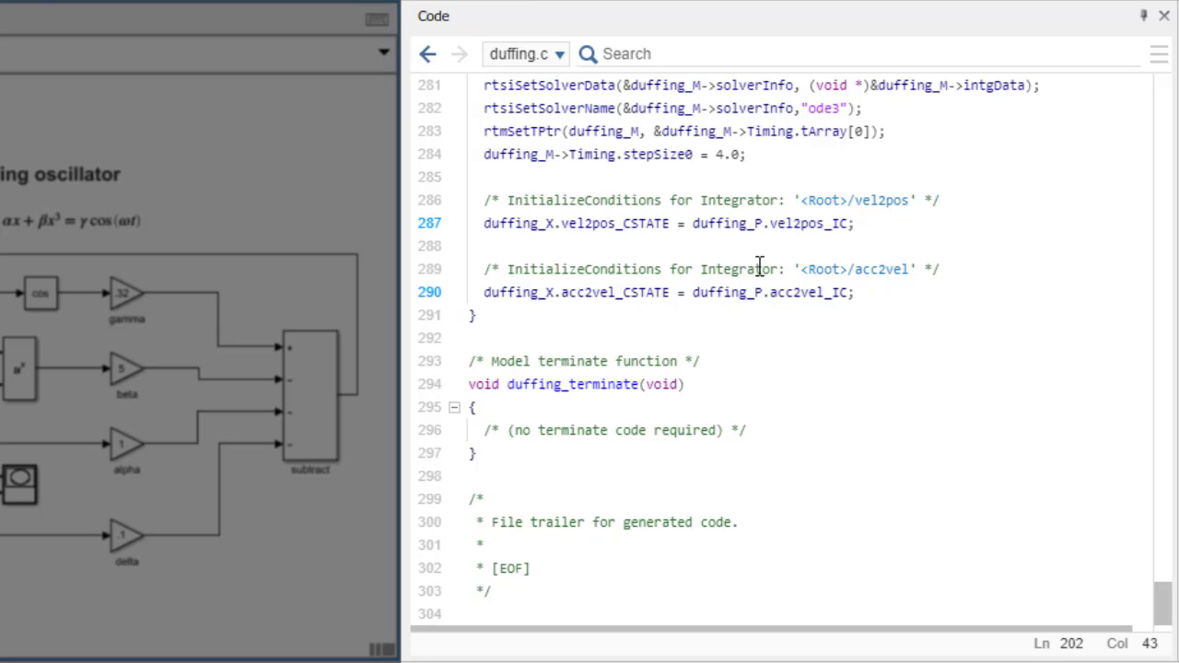
Open ert_main.c, review its rt_OneStep and main functions, and reopen the generated file list
left_click(559, 55)
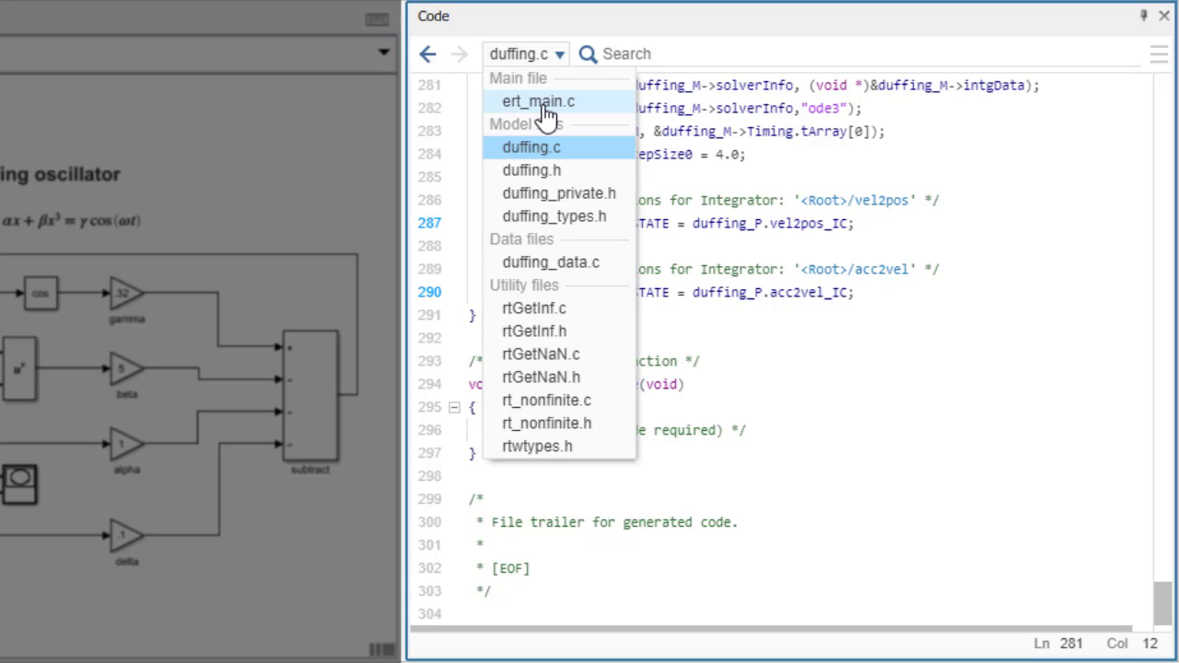
left_click(544, 103)
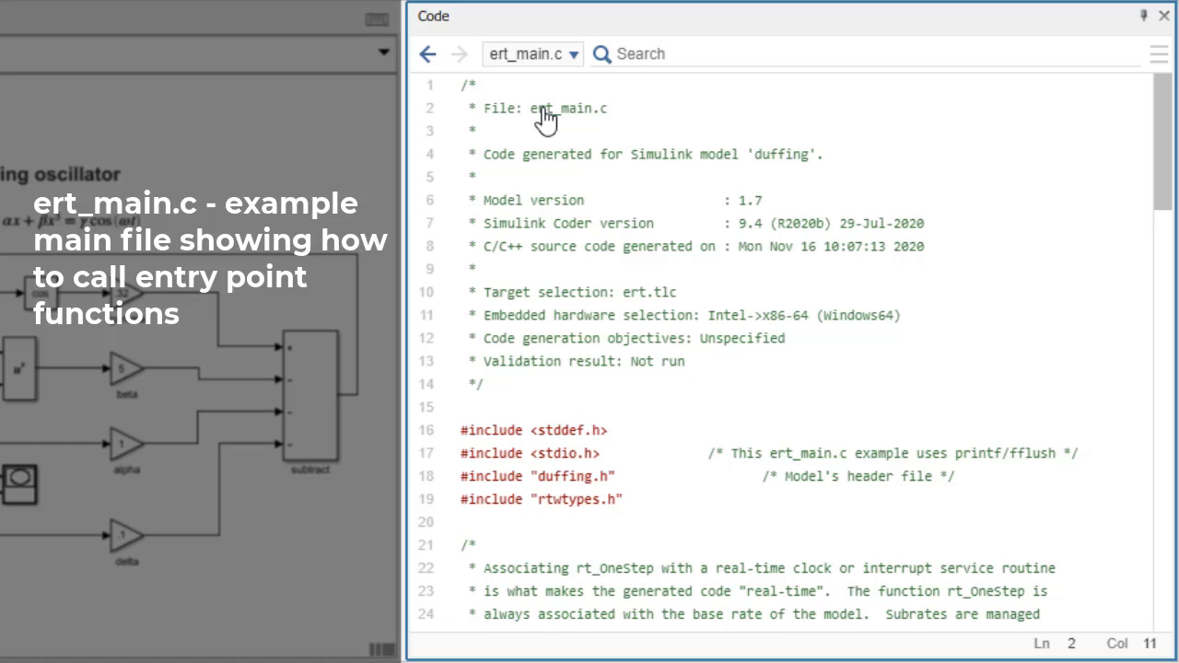
left_click_drag(1160, 184, 1162, 567)
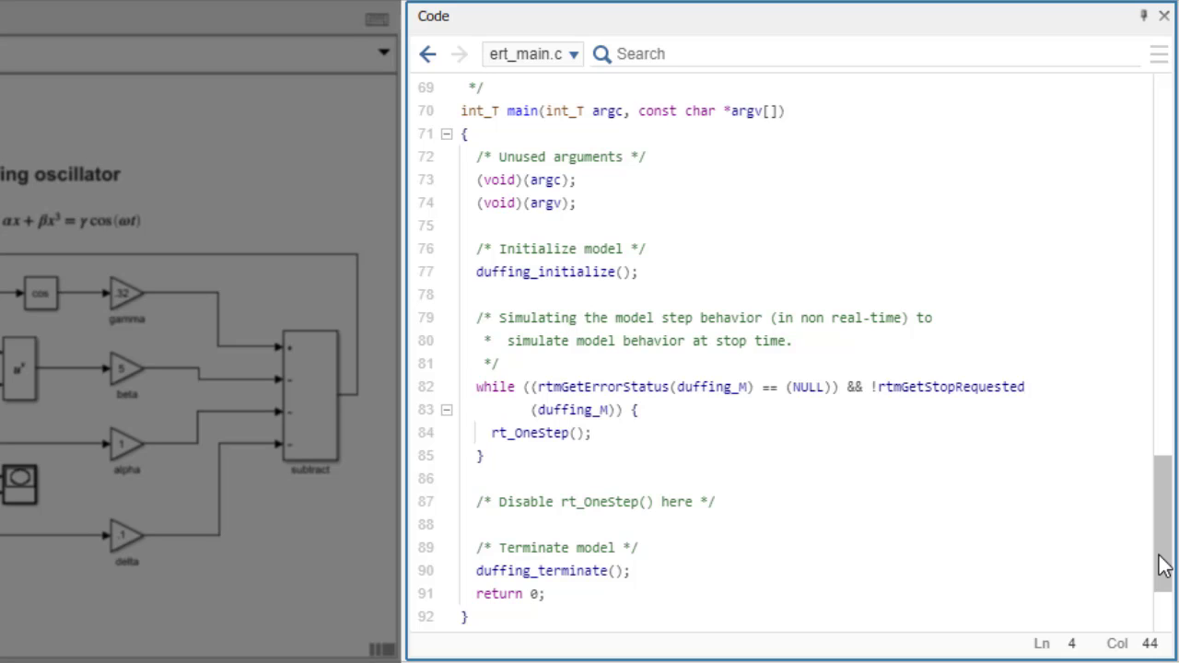
left_click_drag(1162, 564, 1163, 311)
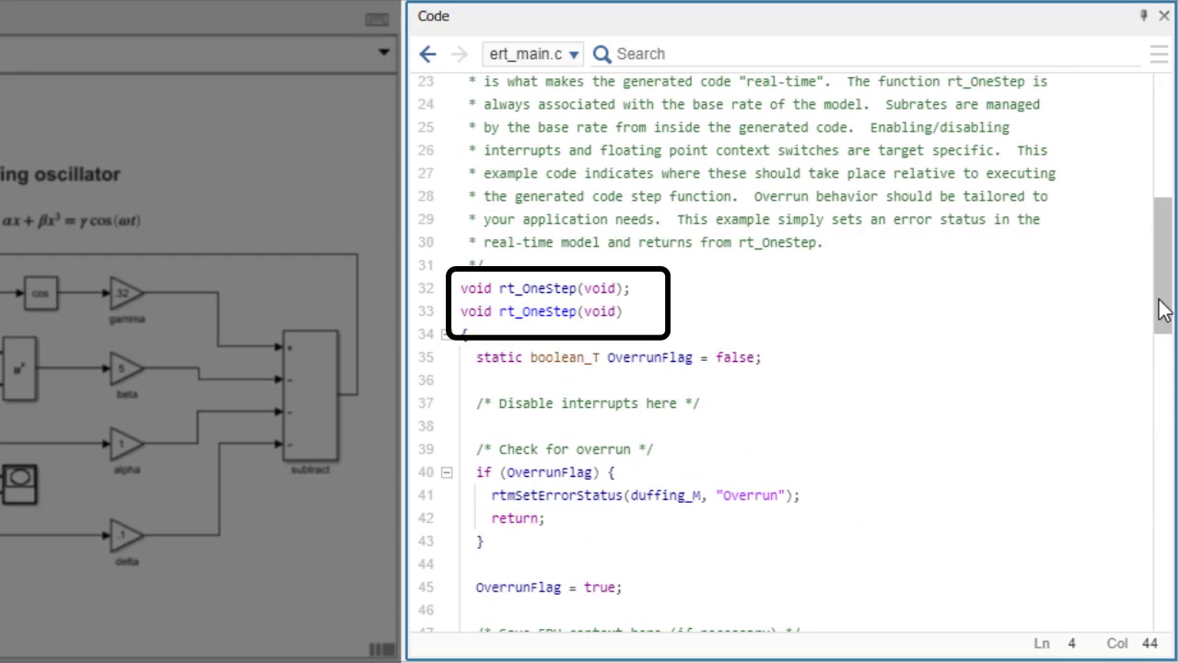
mouse_move(1162, 311)
left_mouse_down()
mouse_move(1139, 416)
mouse_move(1153, 568)
left_mouse_up()
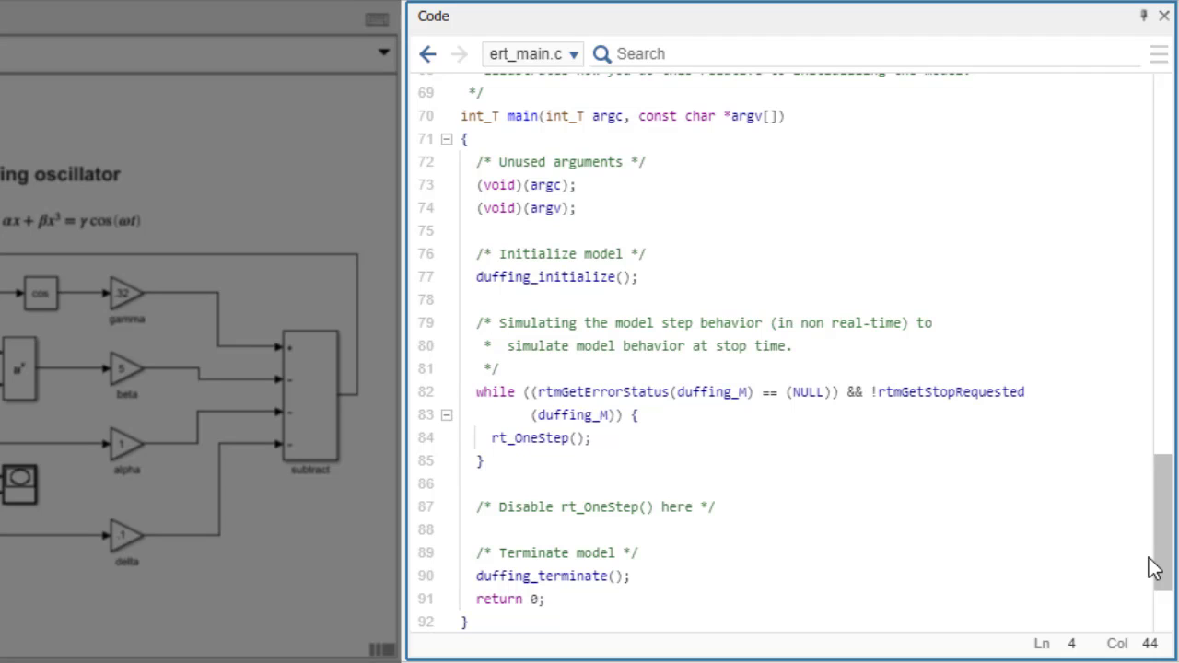
left_click(601, 72)
Open duffing.h and scroll to its block signals, continuous states and state derivatives structs
left_click(560, 56)
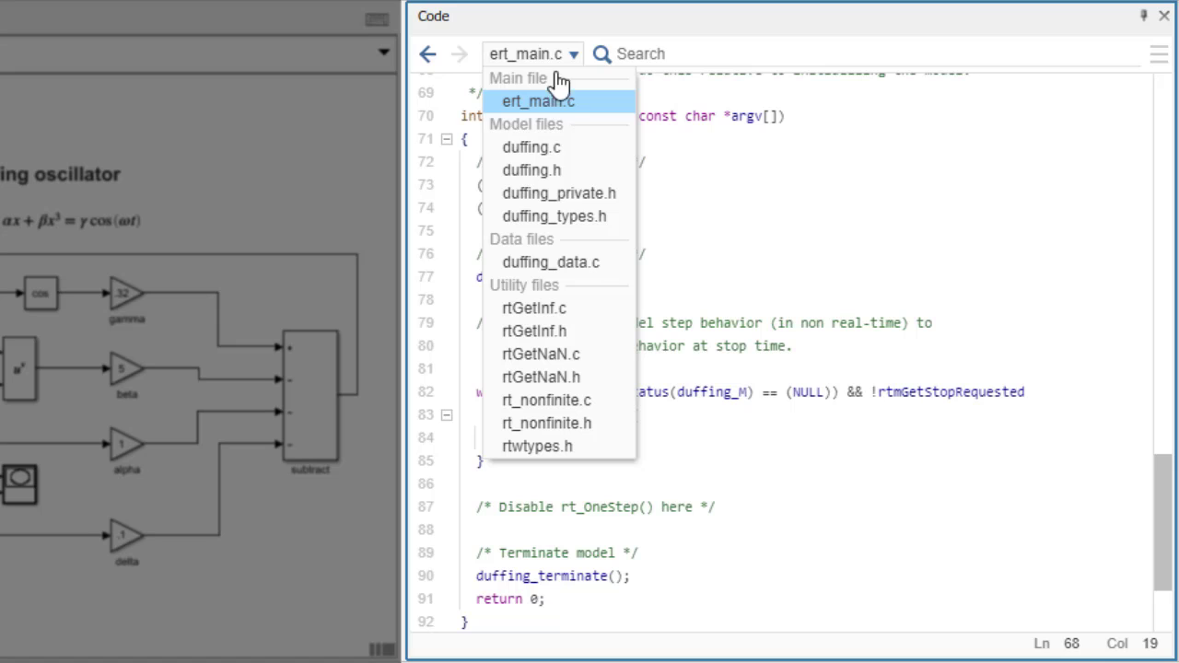
left_click(559, 173)
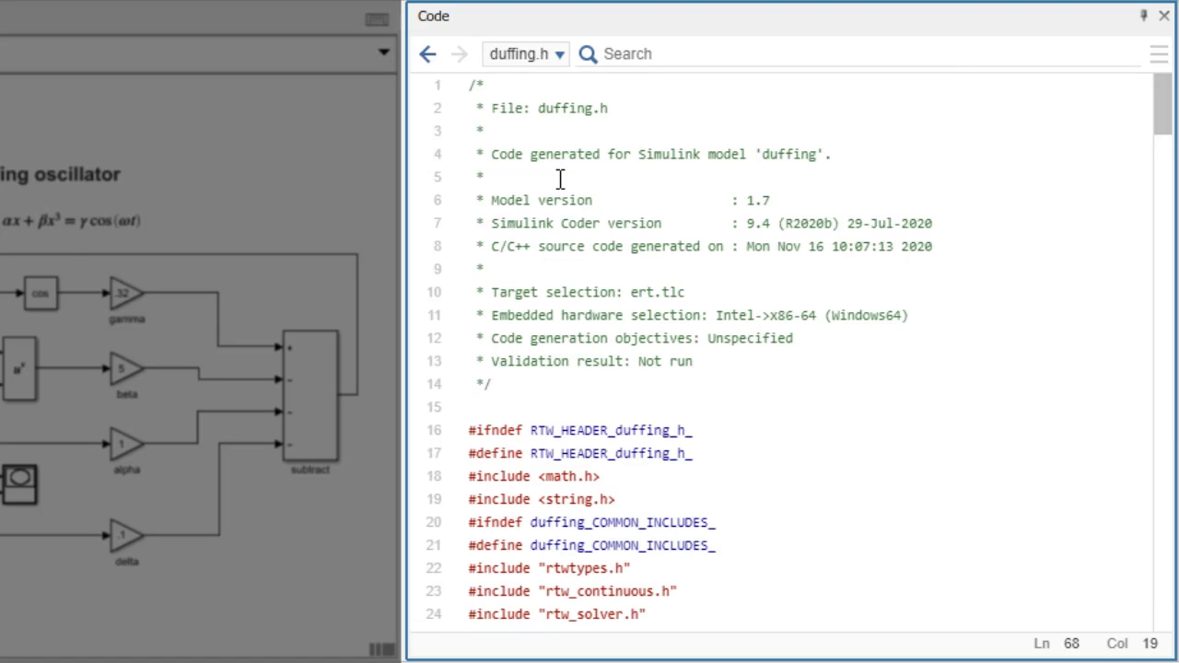
left_click(778, 154)
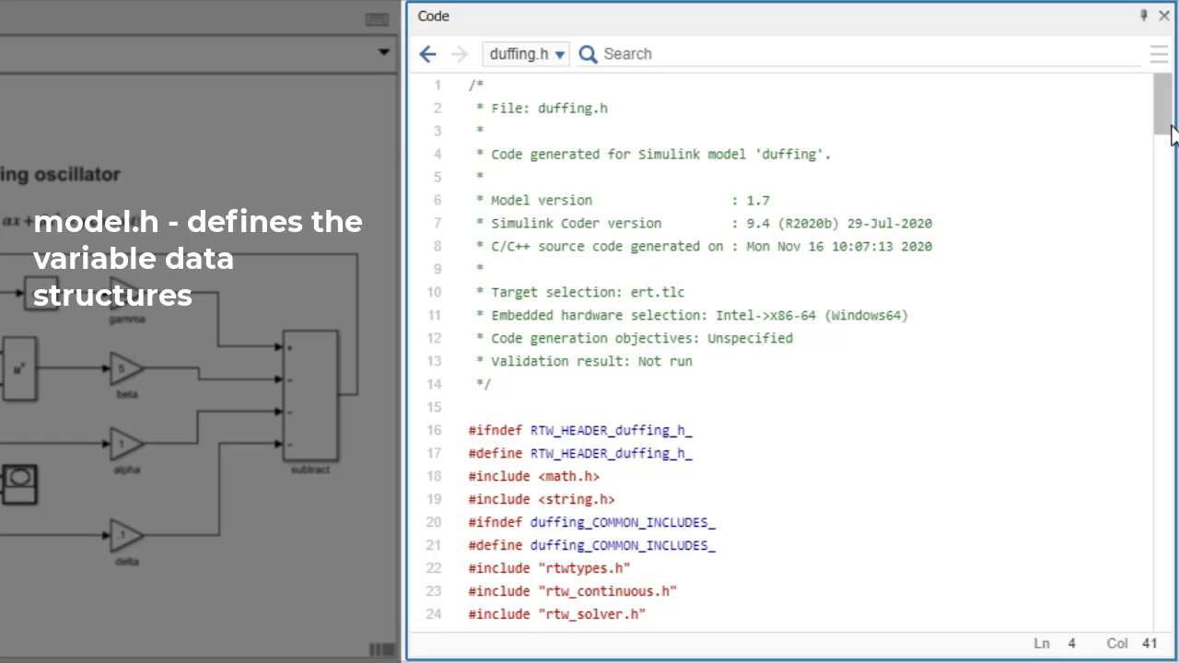
mouse_move(1165, 129)
left_mouse_down()
mouse_move(1164, 280)
mouse_move(1165, 267)
left_mouse_up()
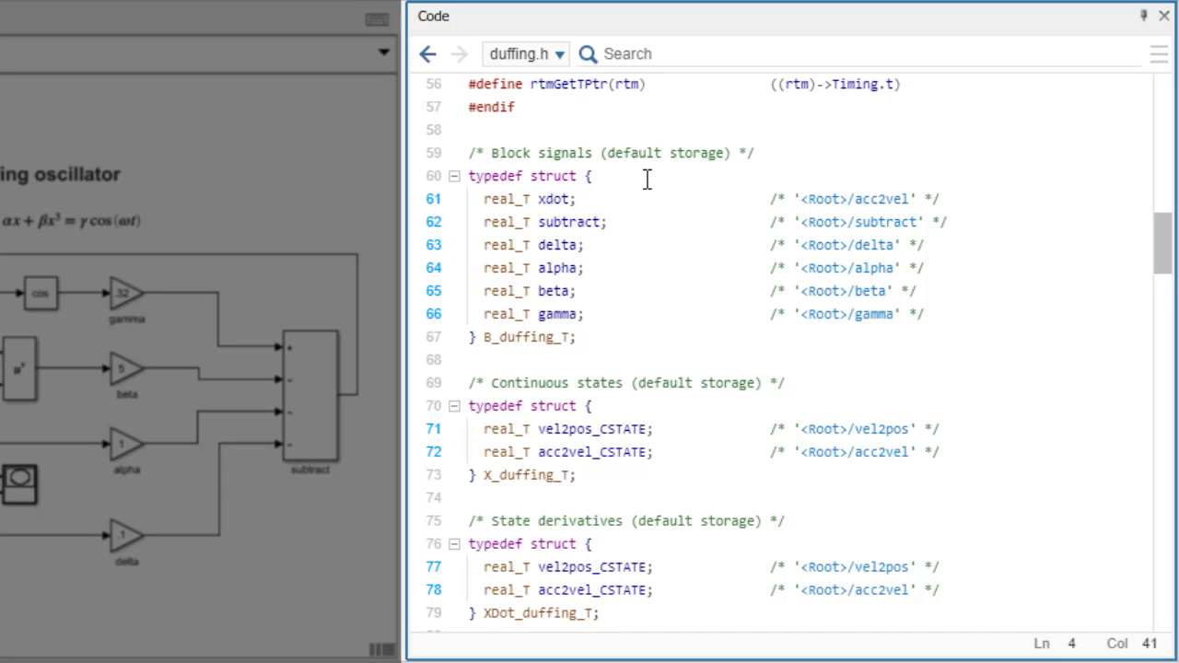
Follow real_T in duffing.h to its typedef as double in rtwtypes.h
left_click(505, 222)
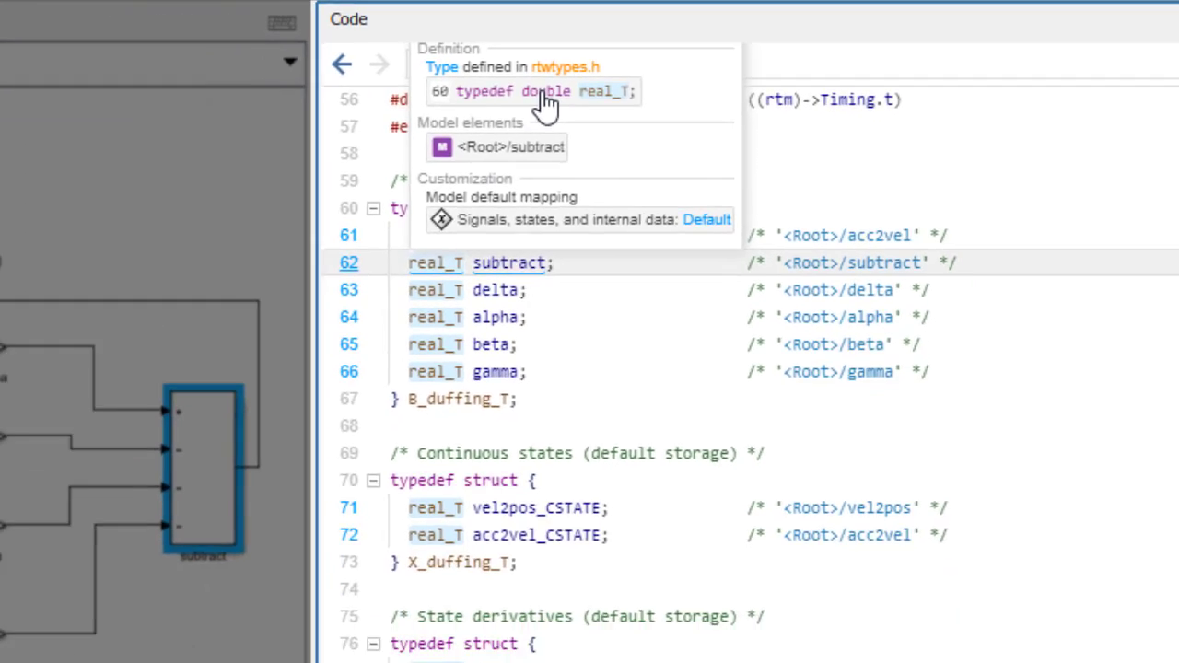
left_click(599, 87)
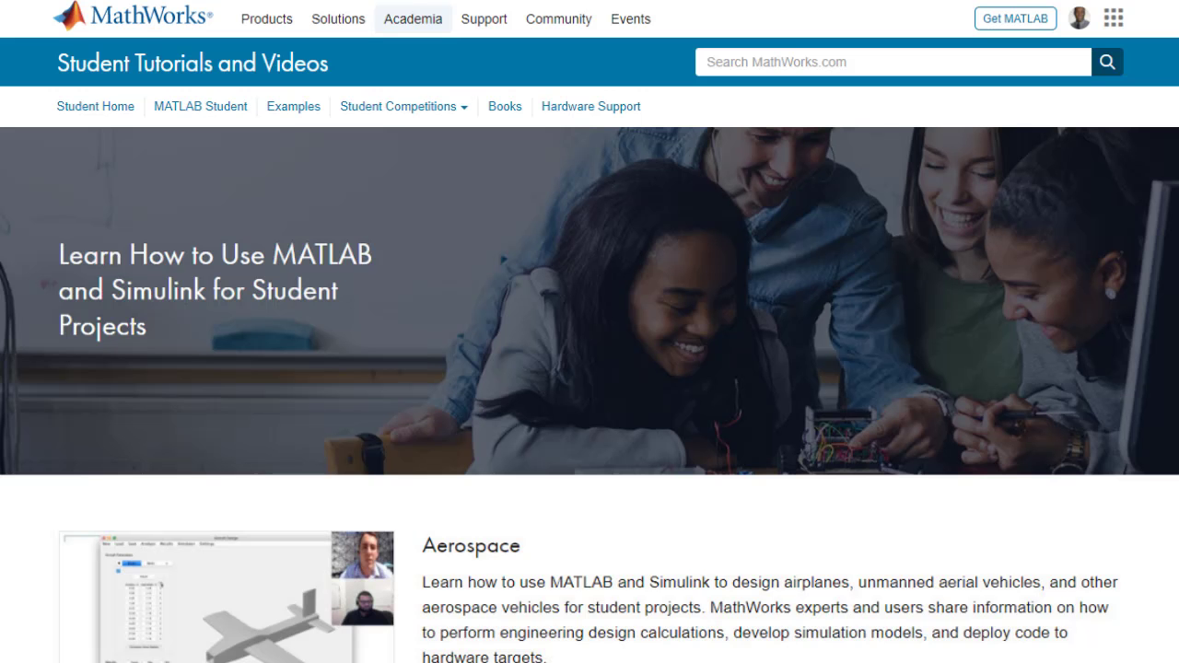
Scroll the Student Tutorials page down to Code Generation and open its detailed syllabus
scroll(589, 332, "down", 1)
scroll(589, 332, "down", 1)
scroll(589, 332, "down", 2)
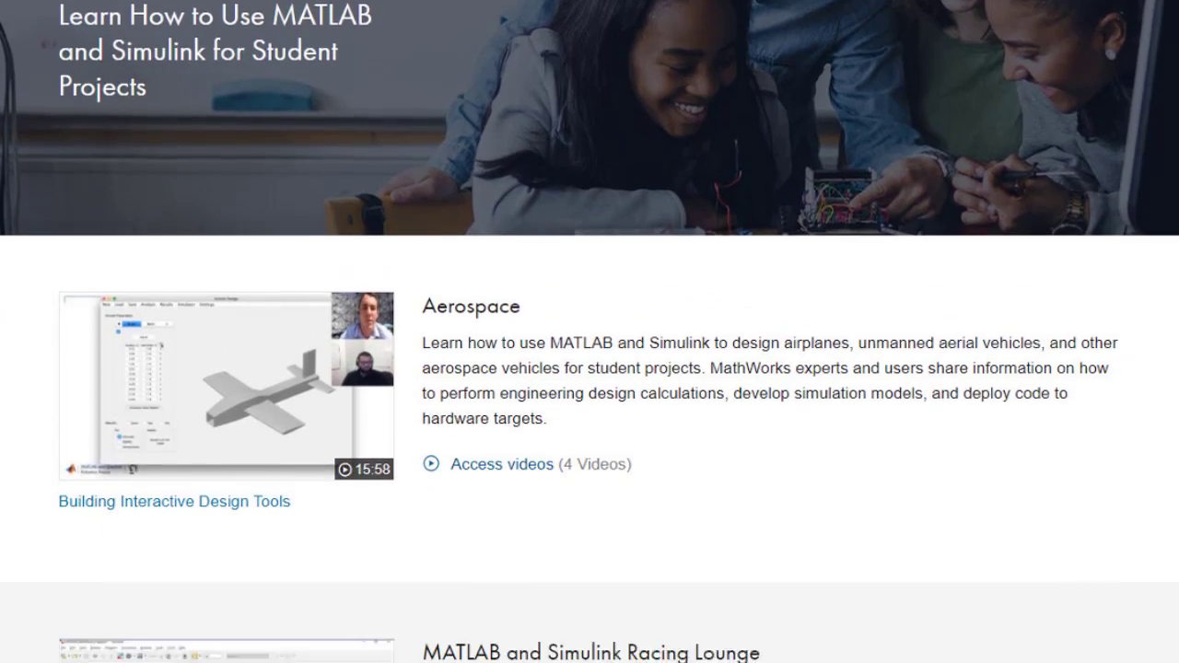
scroll(589, 331, "down", 2)
scroll(589, 332, "down", 3)
scroll(590, 332, "down", 3)
scroll(590, 331, "down", 2)
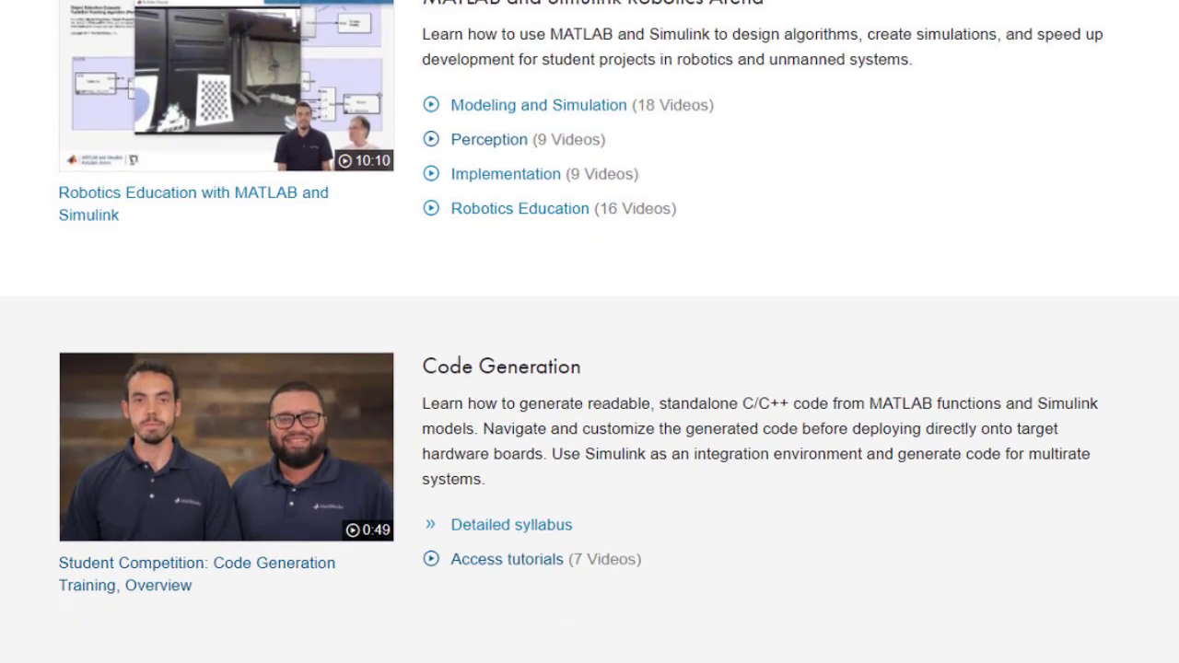
scroll(589, 332, "down", 1)
scroll(589, 332, "down", 1)
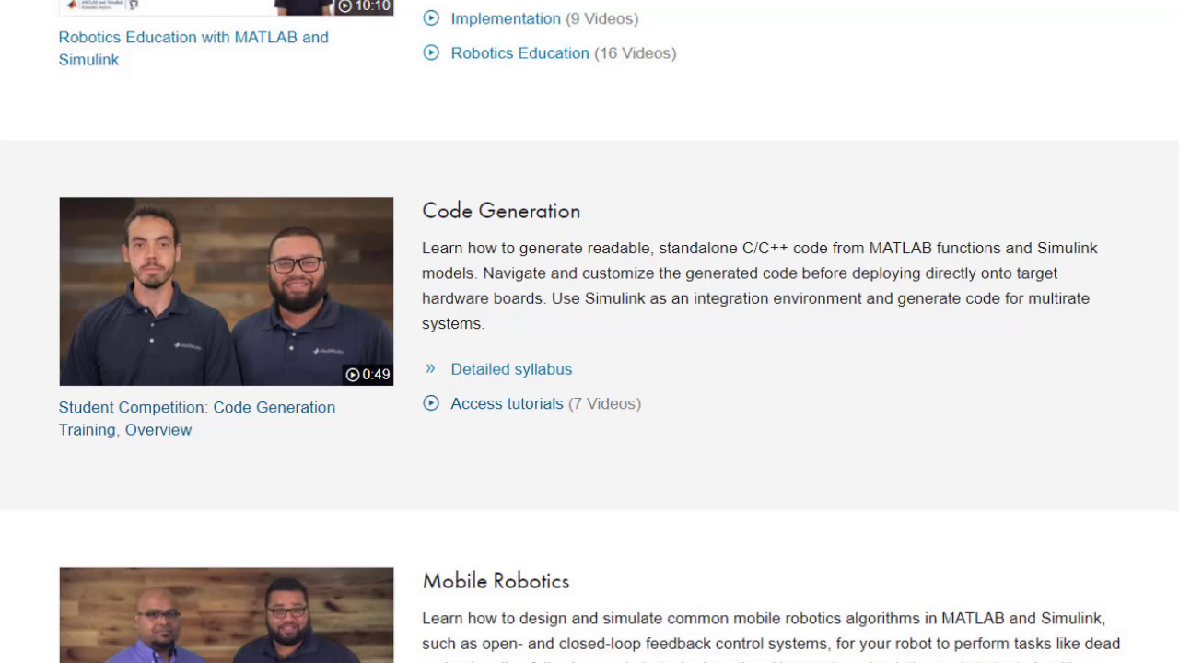
left_click(597, 367)
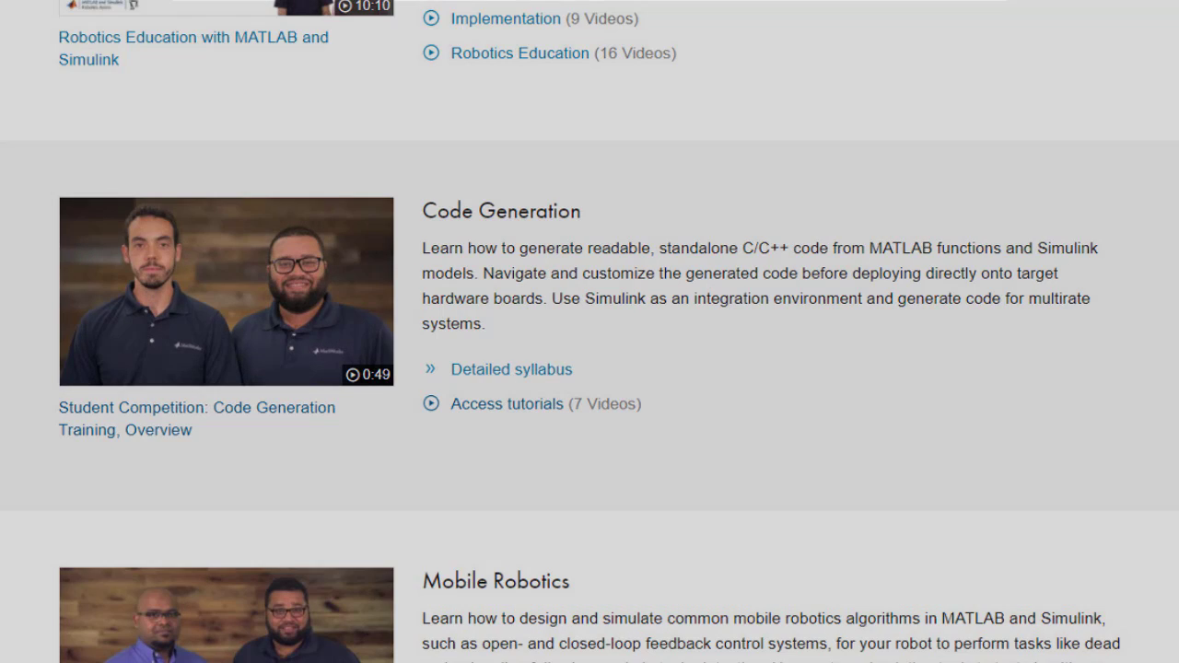